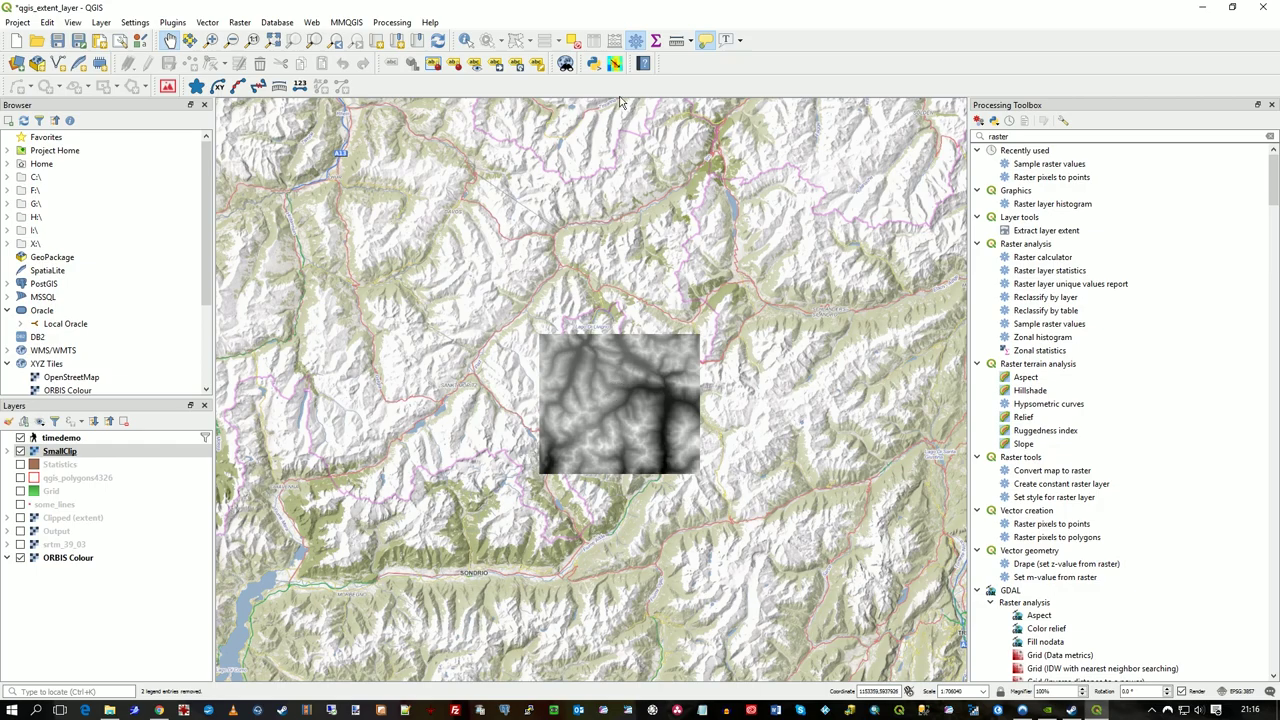
# Step: Check the QGIS version in Help > About, then pick Raster pixels to points in the Processing Toolbox
pyautogui.click(430, 22)
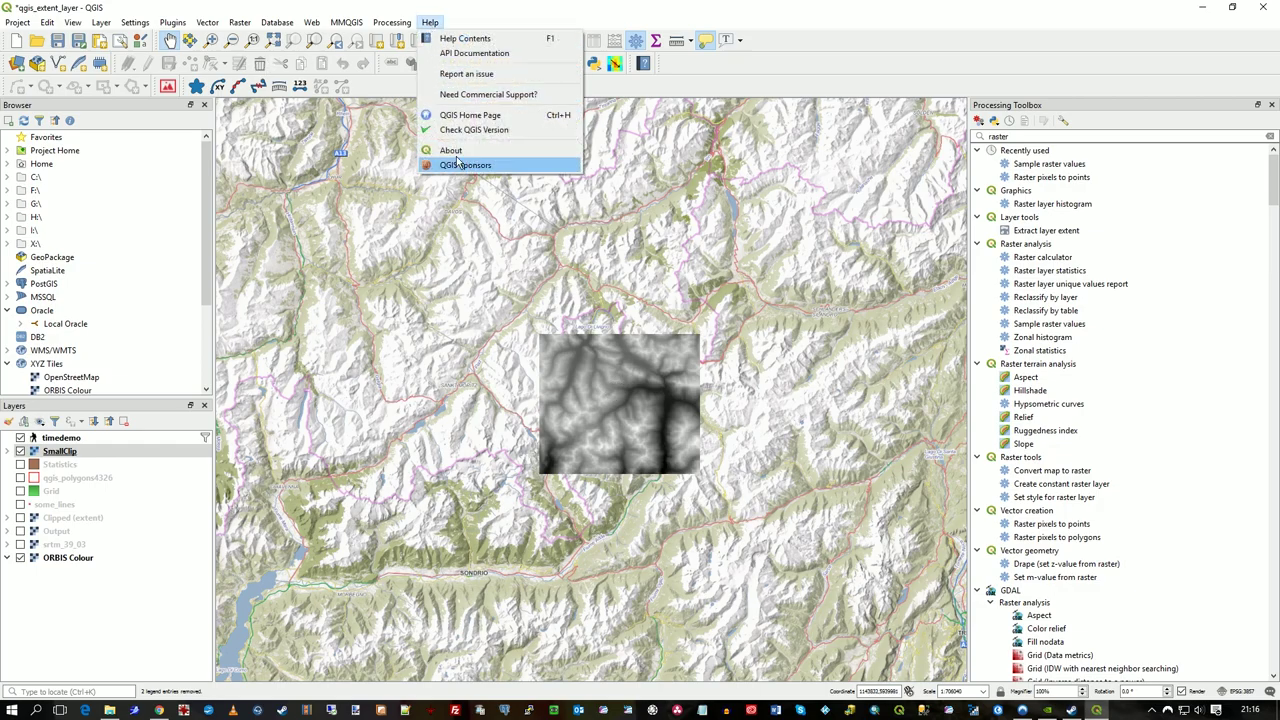
pyautogui.click(456, 152)
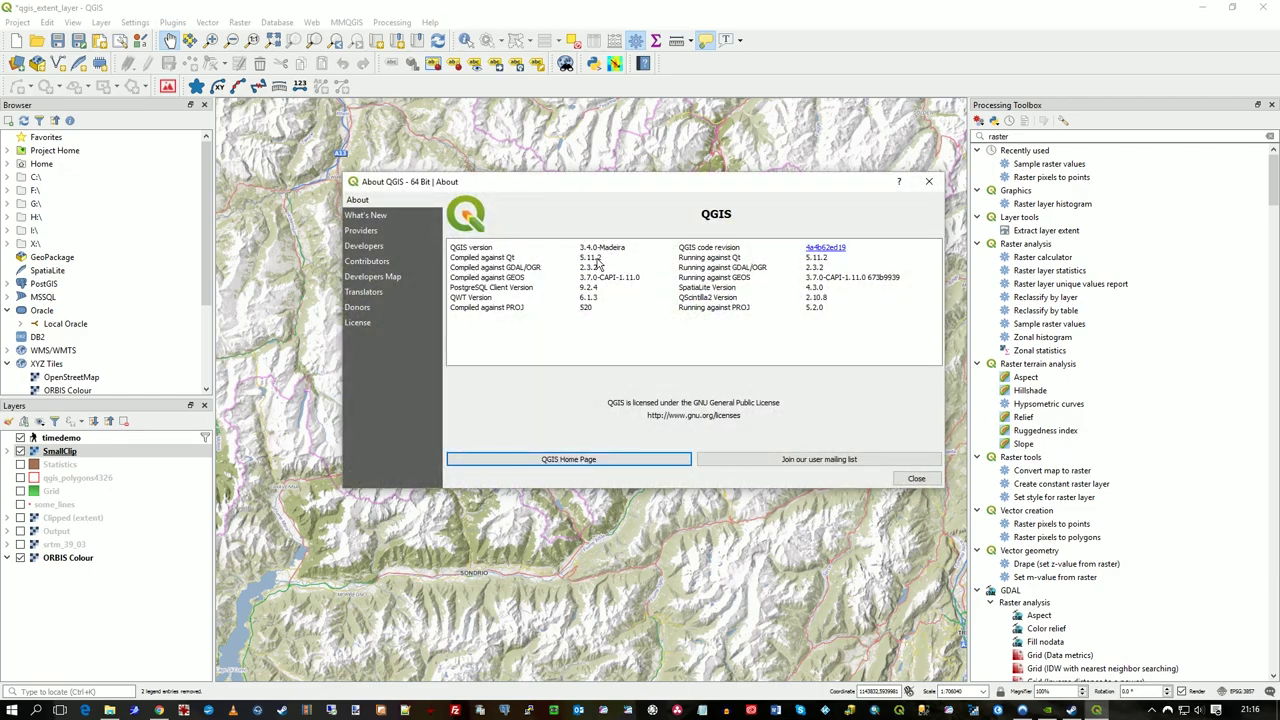
pyautogui.click(917, 479)
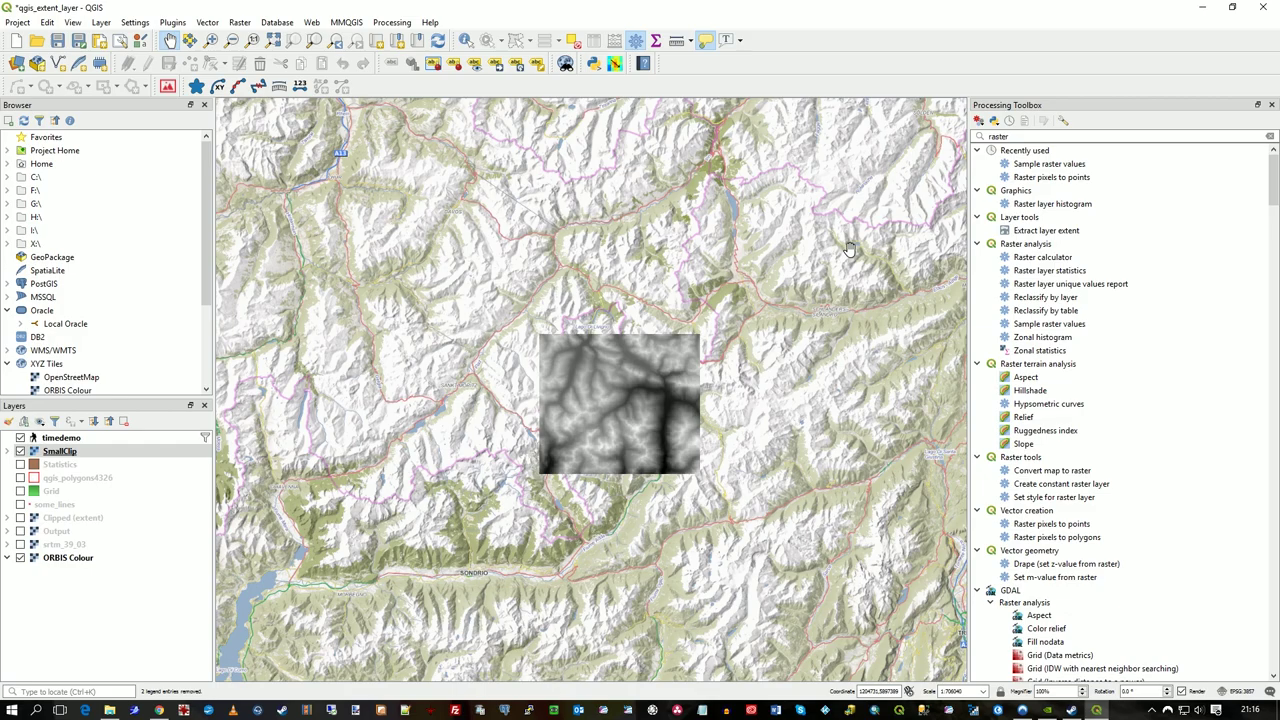
pyautogui.click(1029, 136)
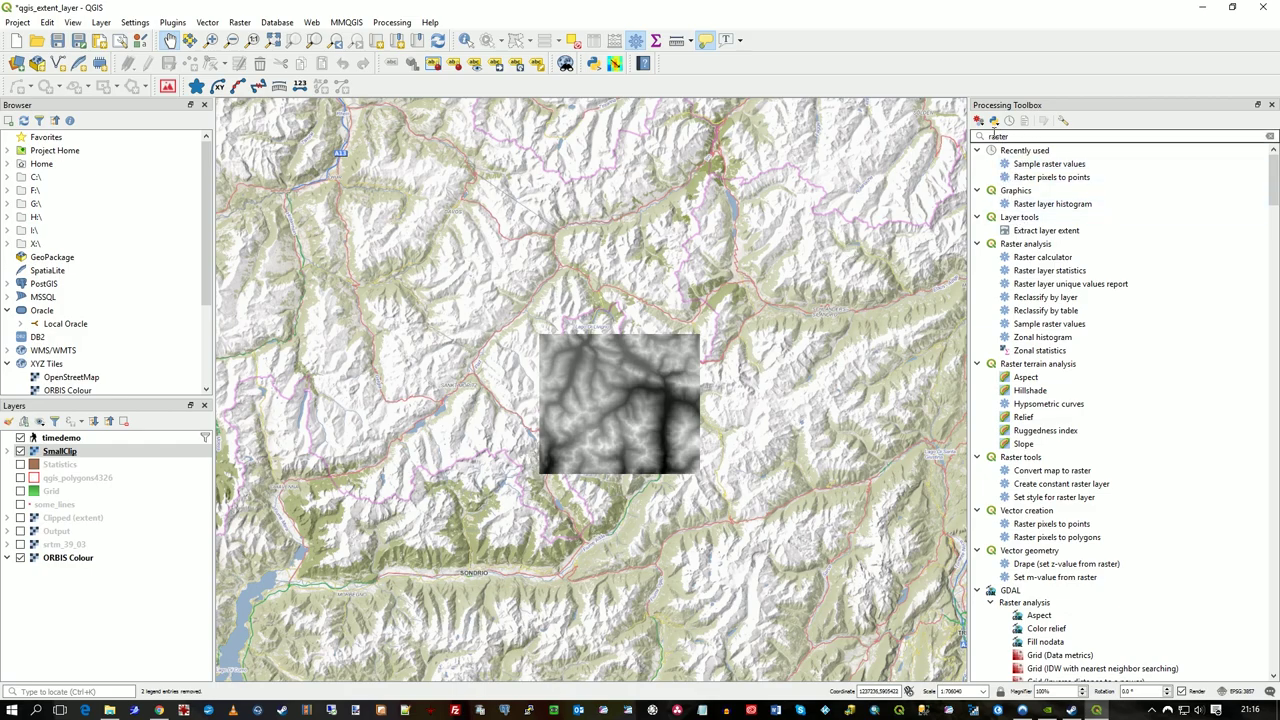
pyautogui.click(1059, 180)
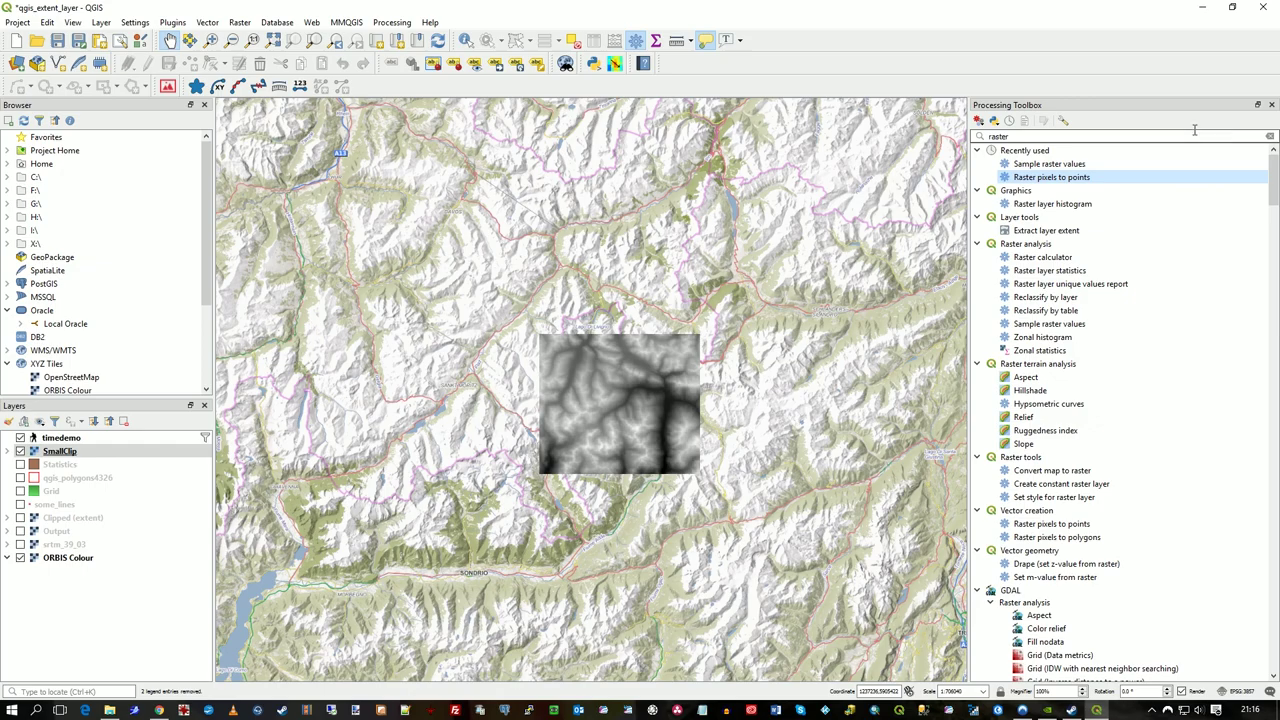
# Step: Run Raster pixels to points on SmallClip Band 1 with field VALUE to create Vector points, then close the tool
pyautogui.doubleClick(1086, 177)
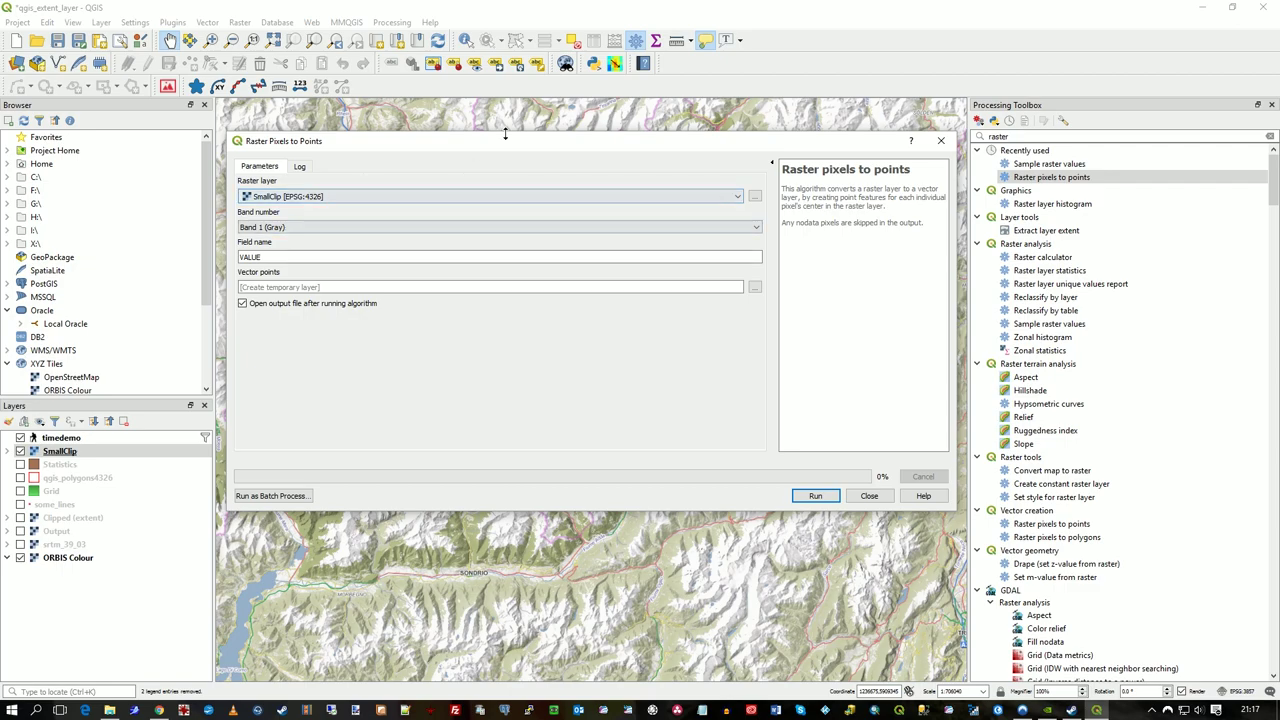
pyautogui.moveTo(509, 145); pyautogui.dragTo(586, 194)
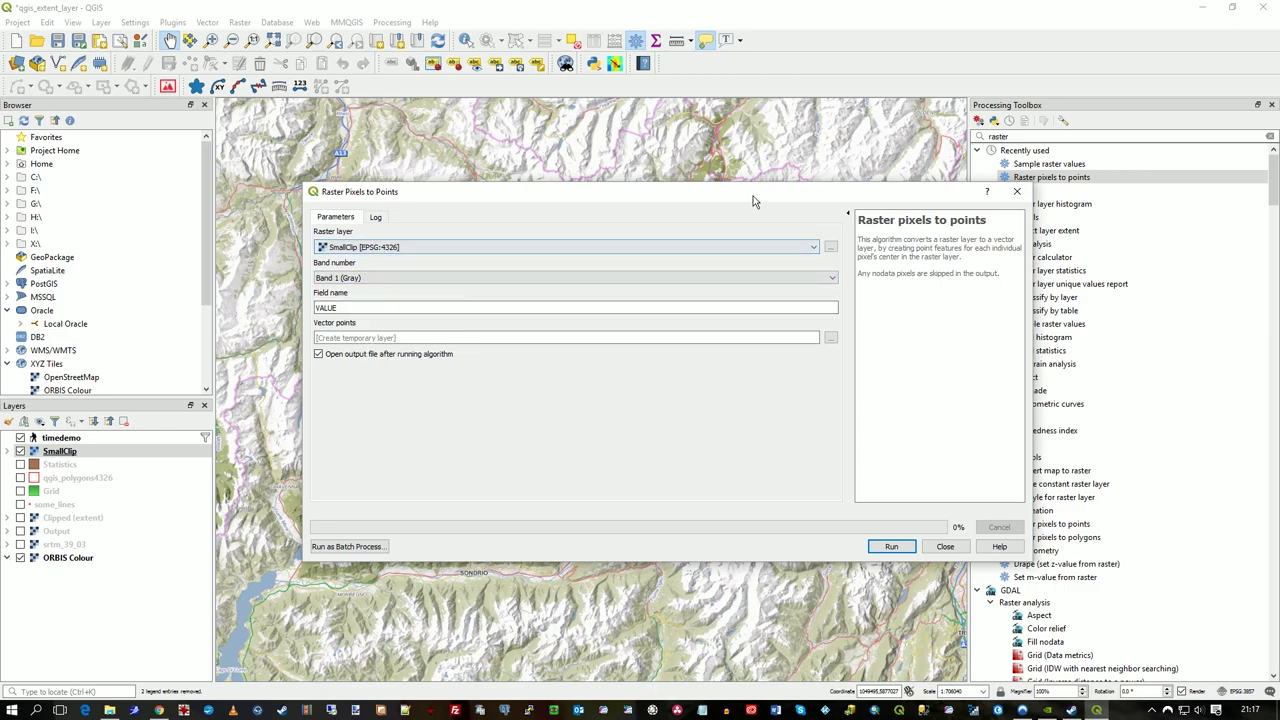
pyautogui.moveTo(755, 197); pyautogui.dragTo(744, 247)
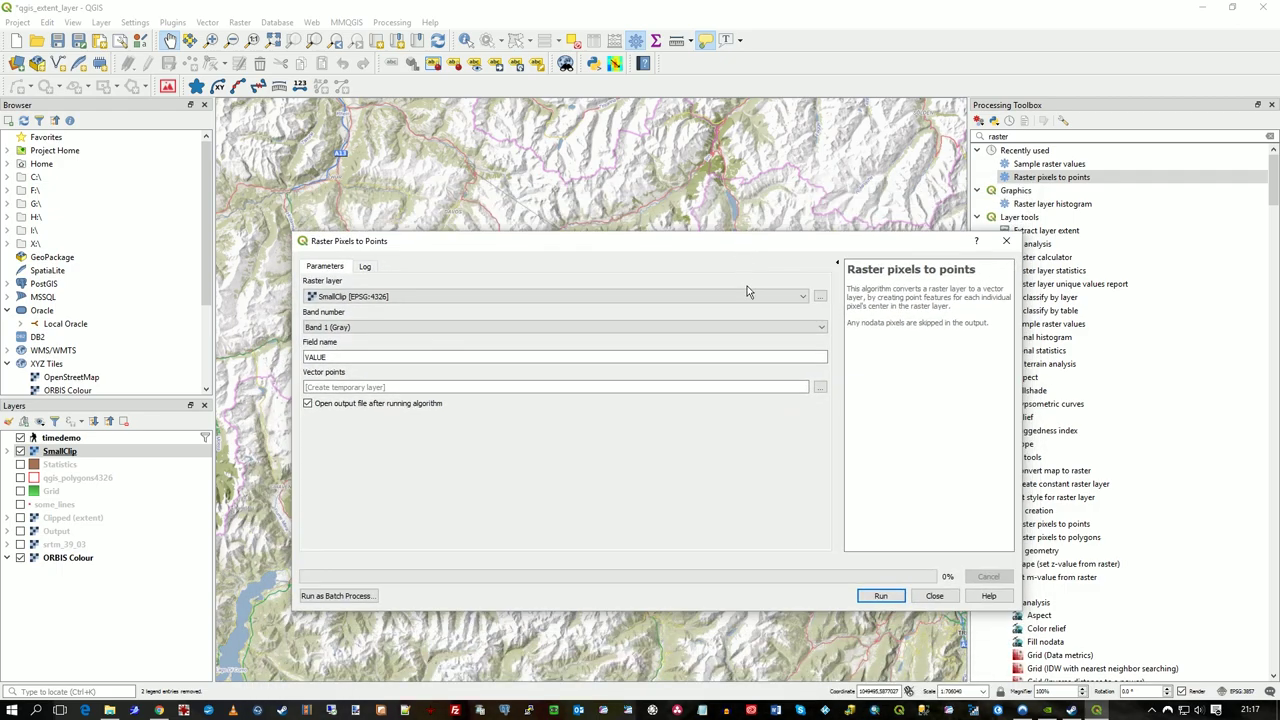
pyautogui.click(880, 595)
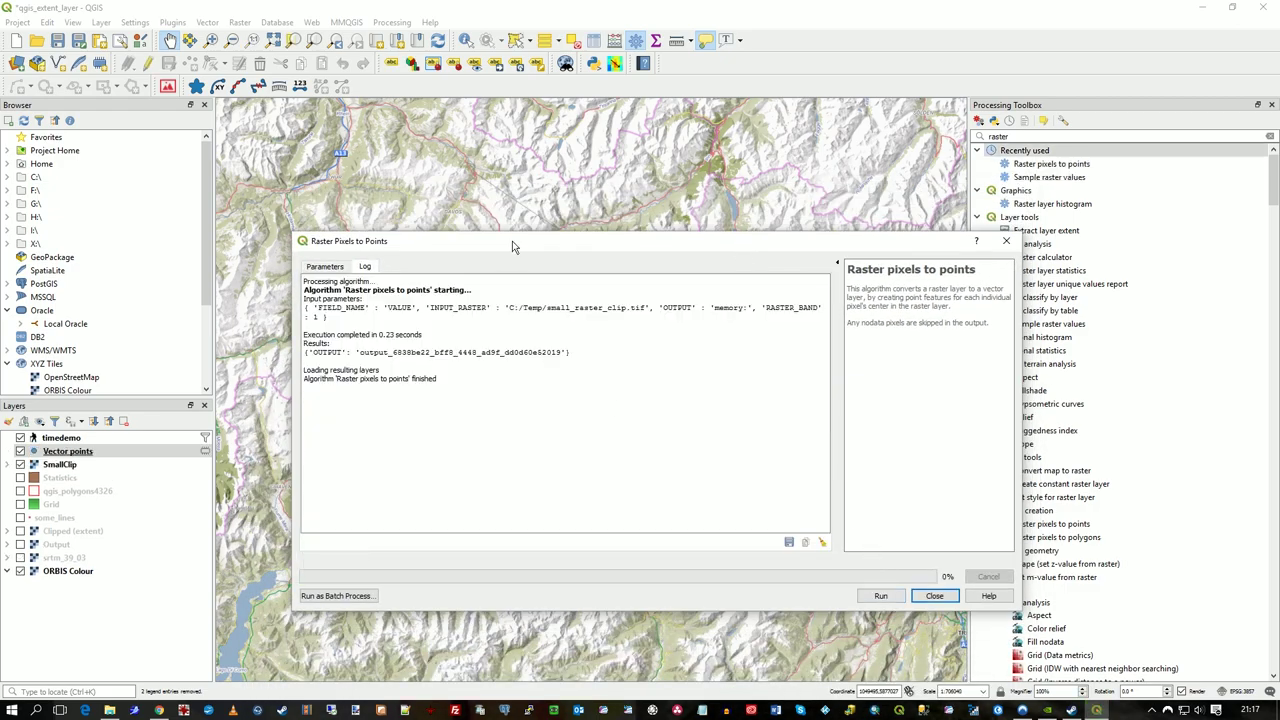
pyautogui.moveTo(512, 241); pyautogui.dragTo(657, 196)
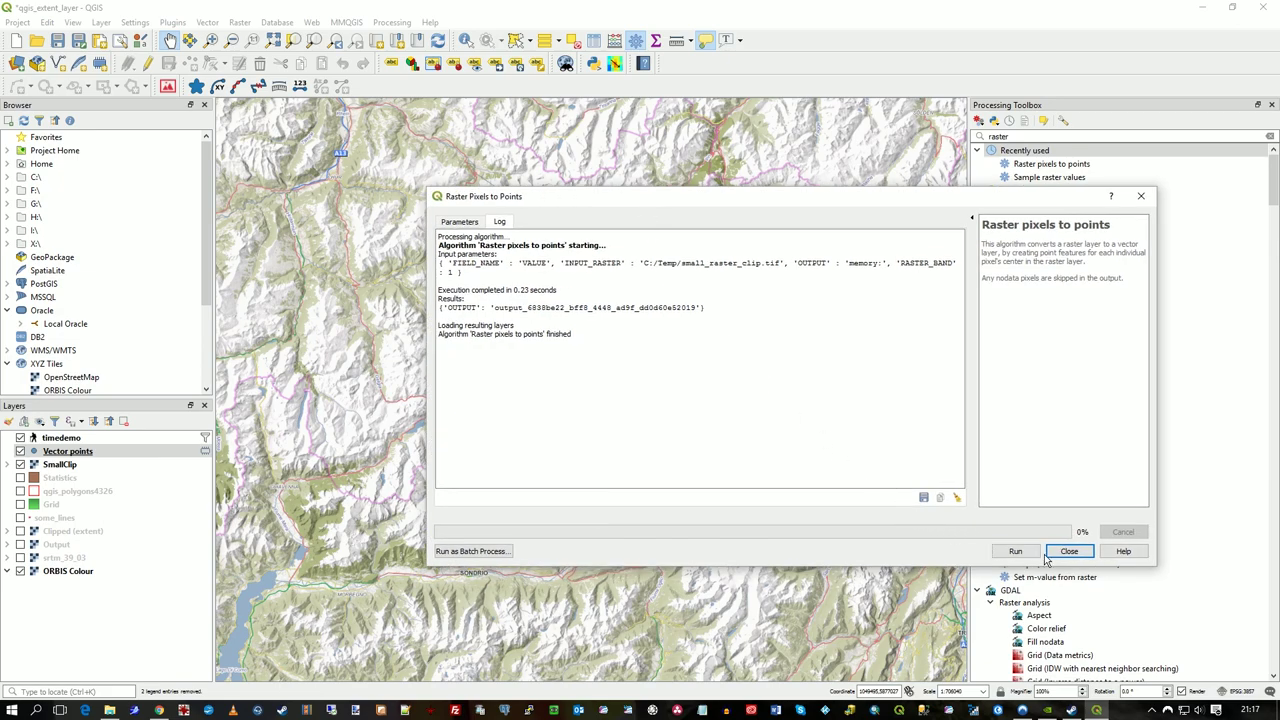
pyautogui.click(1062, 553)
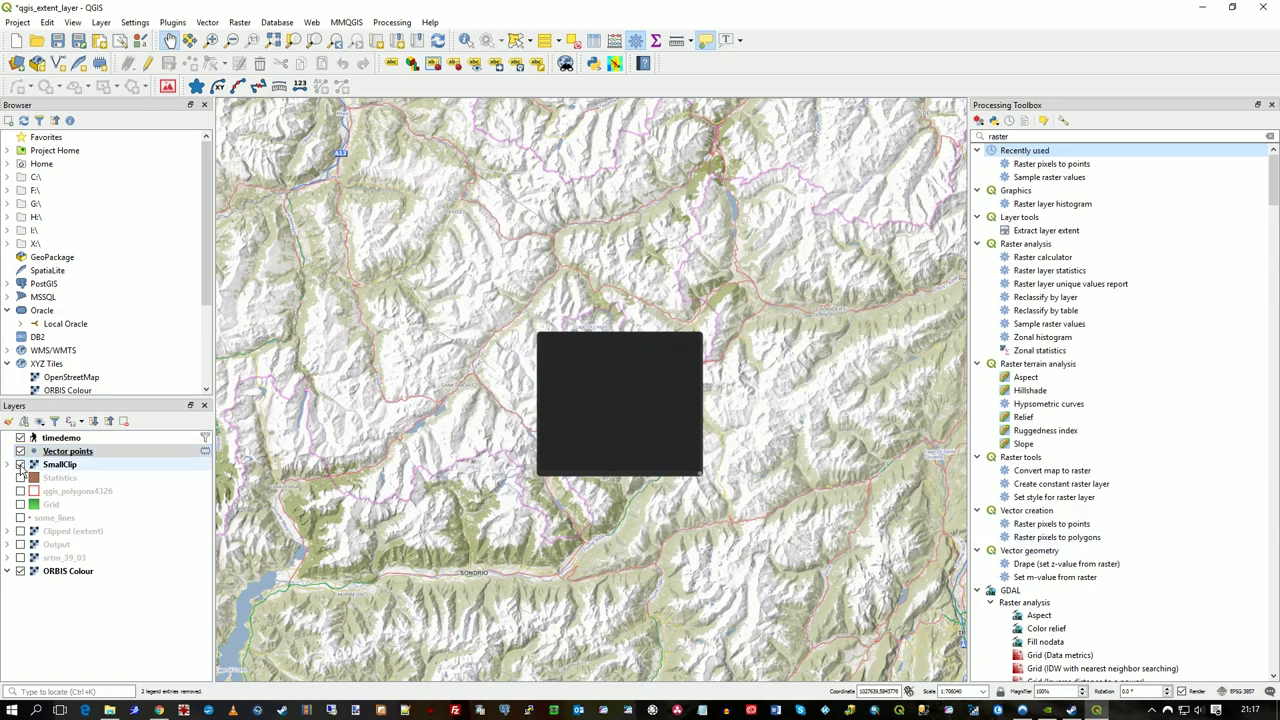
# Step: Hide SmallClip and zoom in to inspect the dense Vector points grid over the ORBIS Colour basemap
pyautogui.click(20, 465)
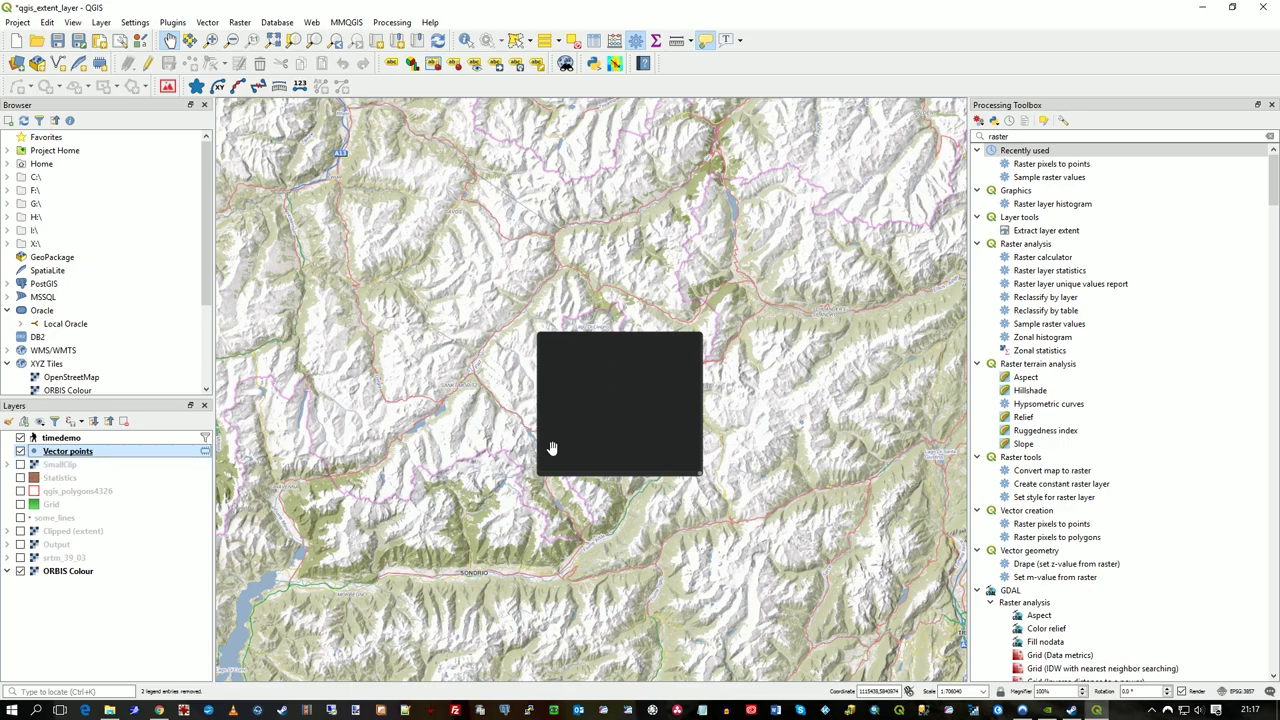
pyautogui.scroll(3, 547, 443)
pyautogui.scroll(1, 497, 393)
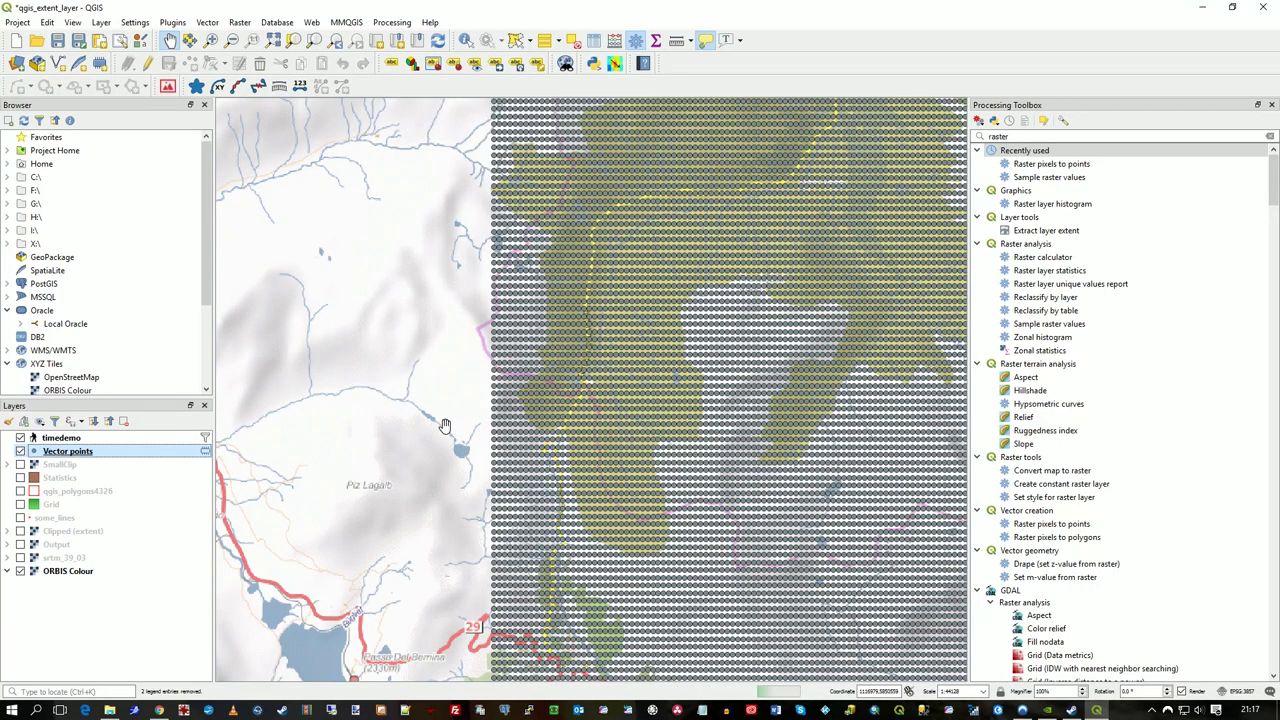
pyautogui.scroll(-1, 444, 428)
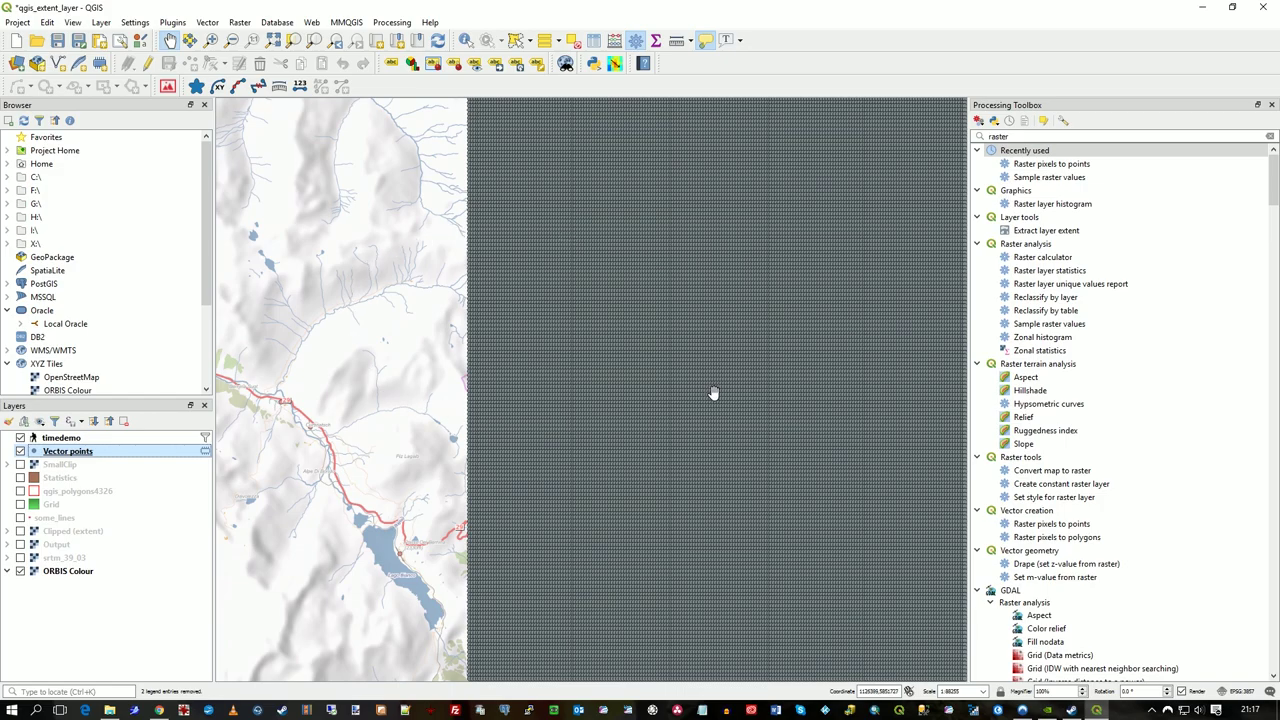
pyautogui.moveTo(713, 393)
pyautogui.rightClick(48, 456)
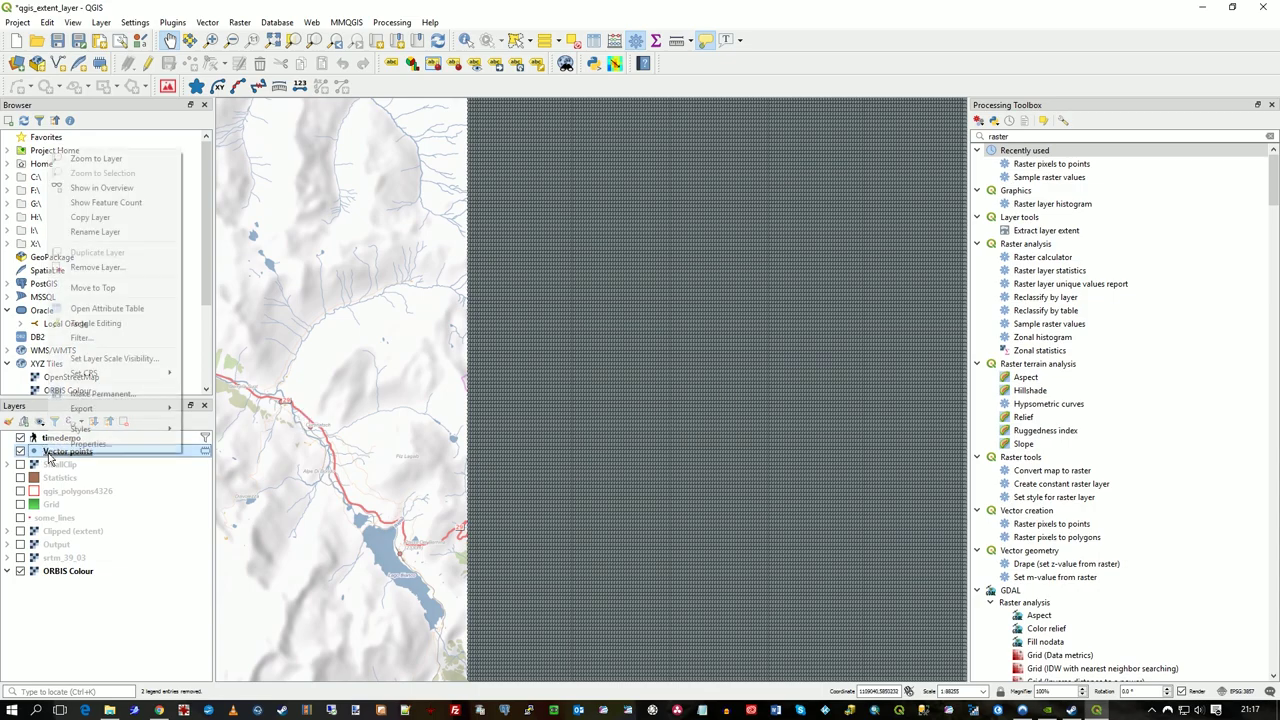
pyautogui.click(134, 310)
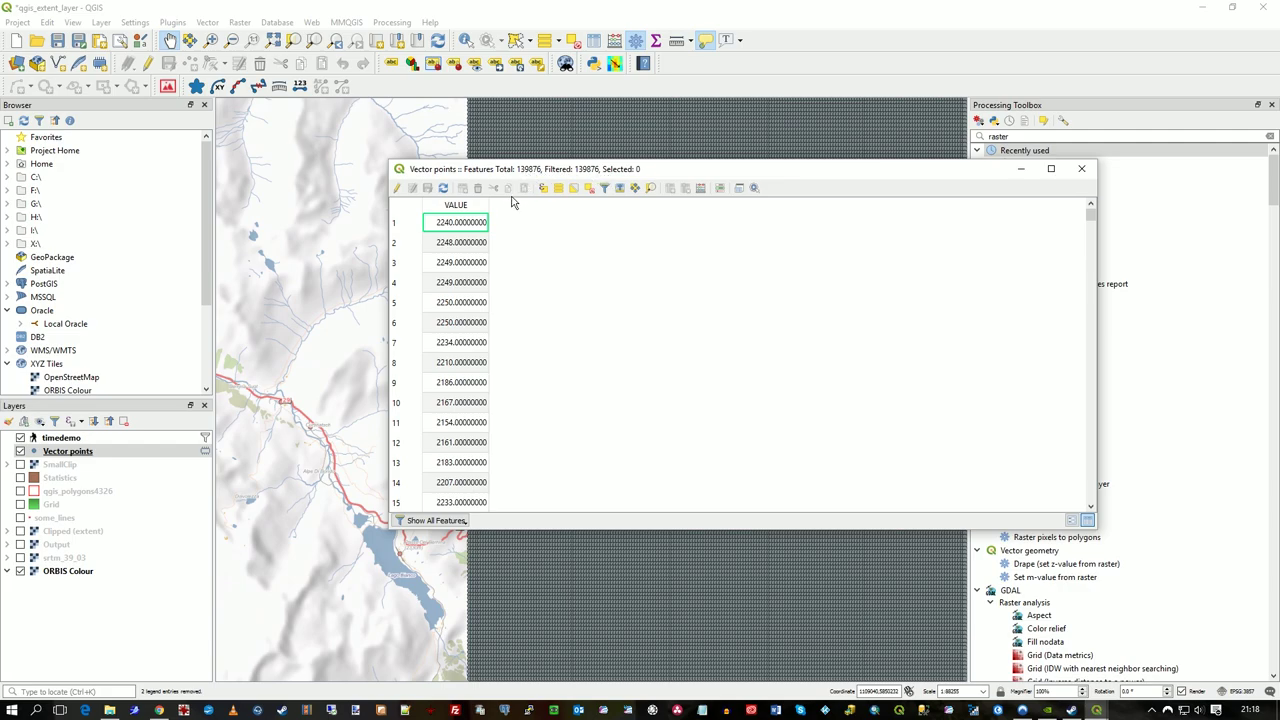
pyautogui.scroll(-20, 462, 348)
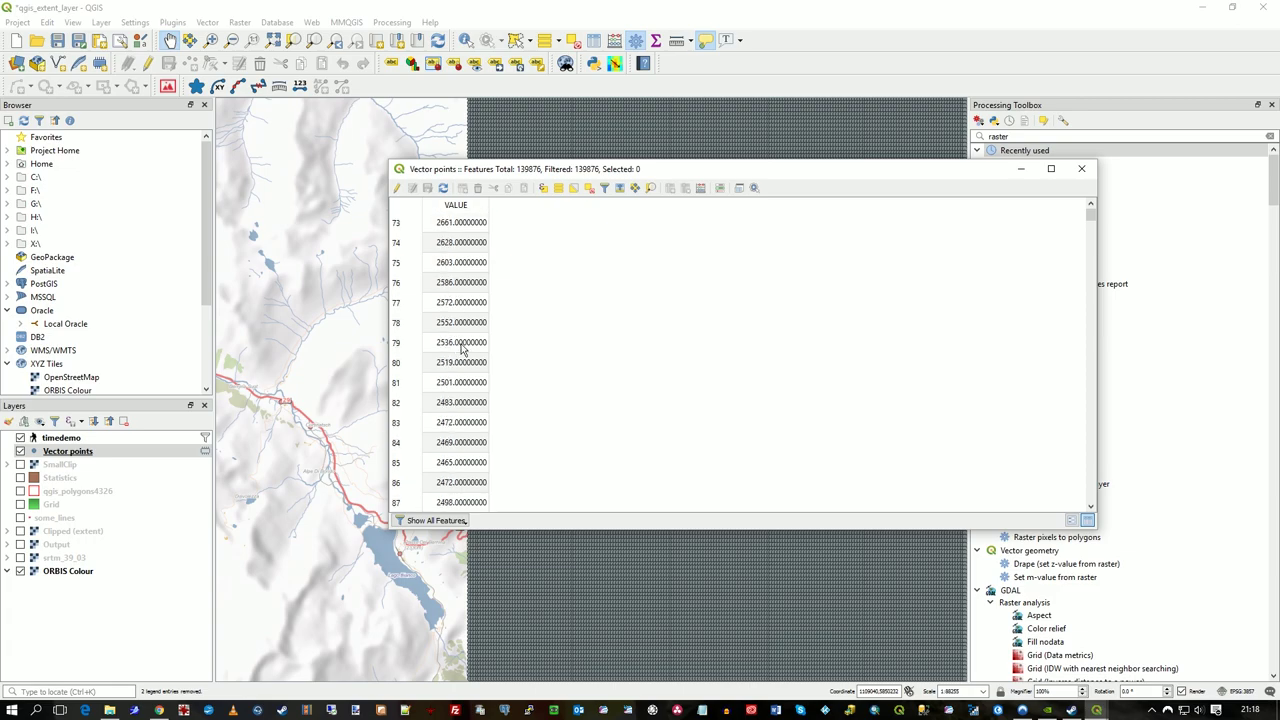
pyautogui.scroll(-20, 460, 350)
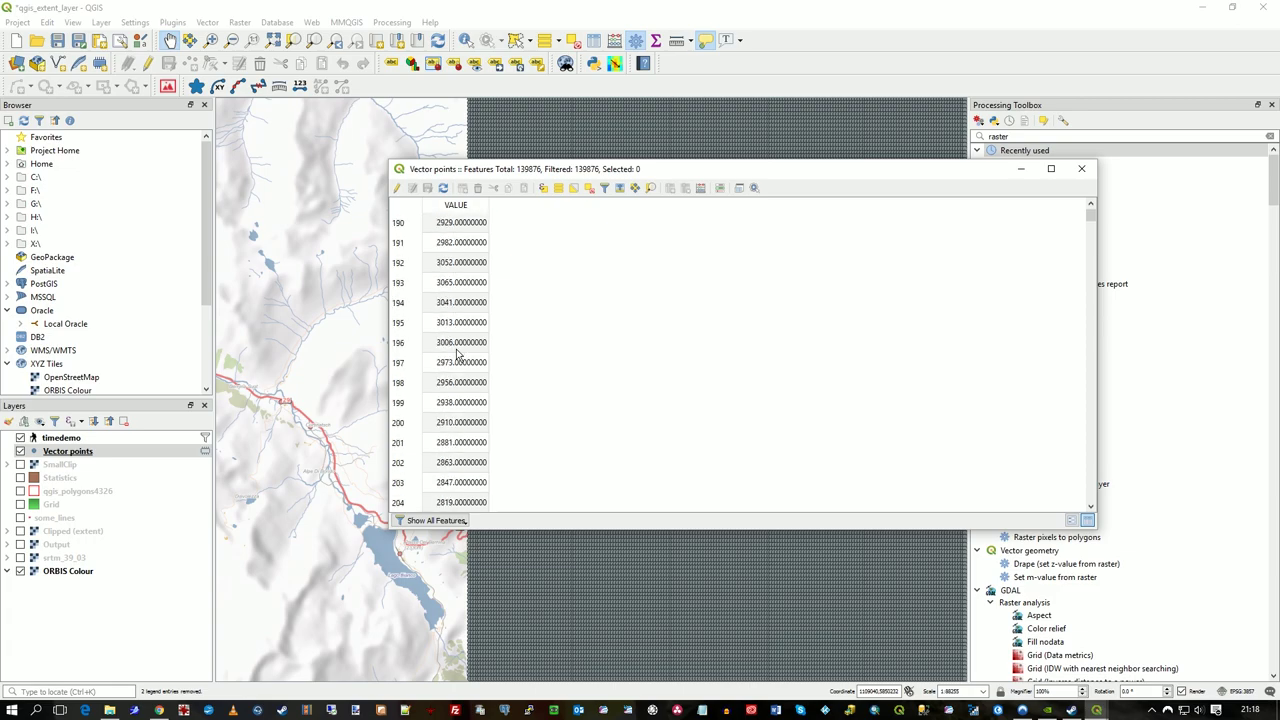
pyautogui.scroll(-12, 460, 352)
pyautogui.scroll(-12, 460, 352)
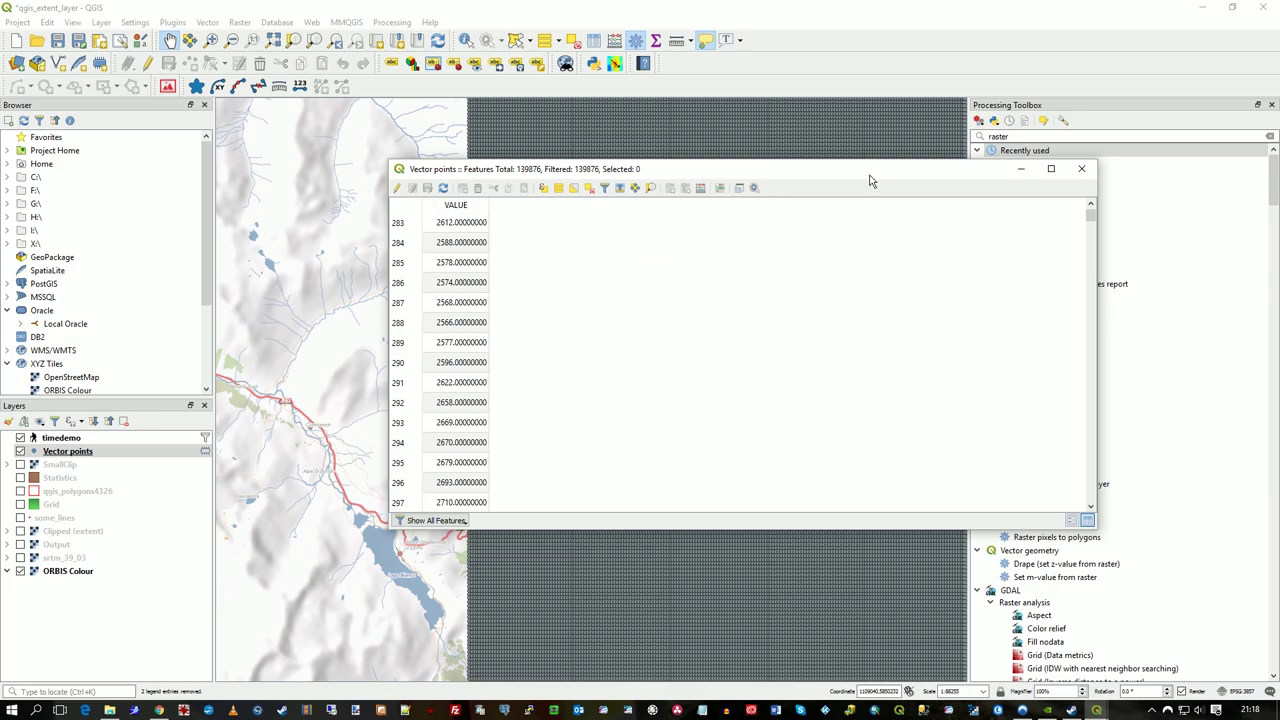
pyautogui.click(1080, 170)
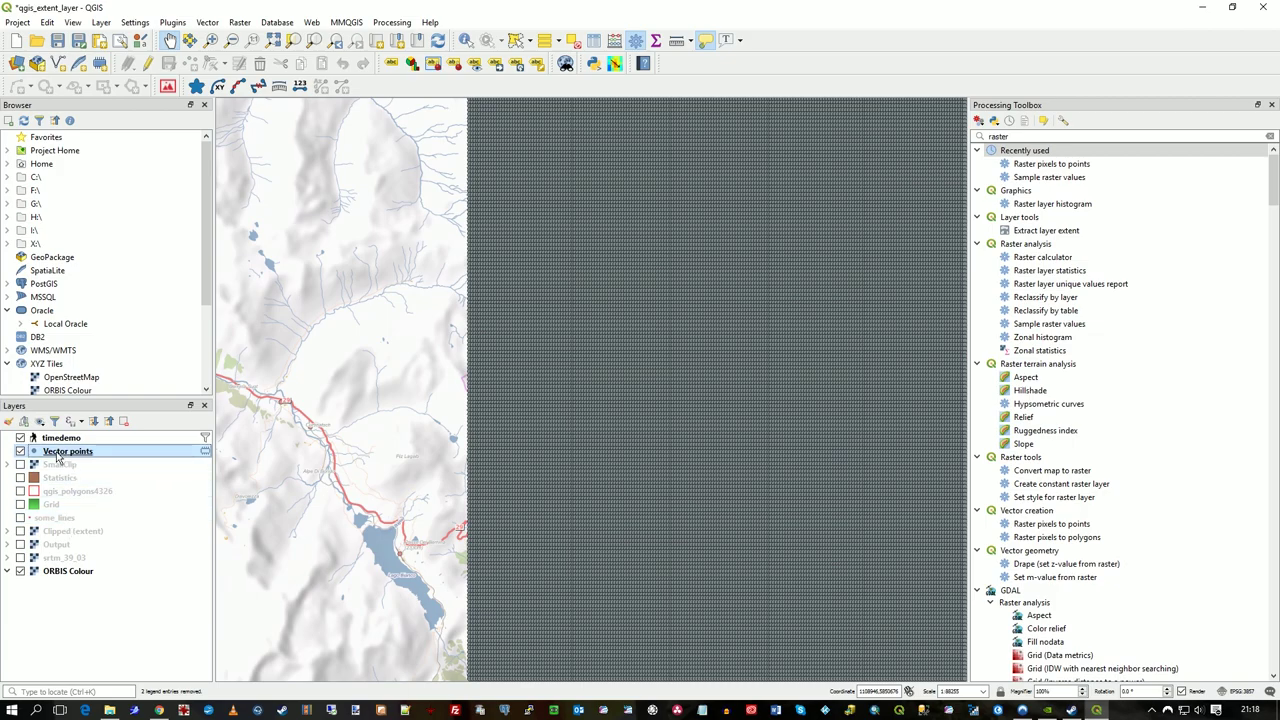
# Step: Set the Vector points symbology to Categorized on the VALUE field and classify every value
pyautogui.doubleClick(57, 454)
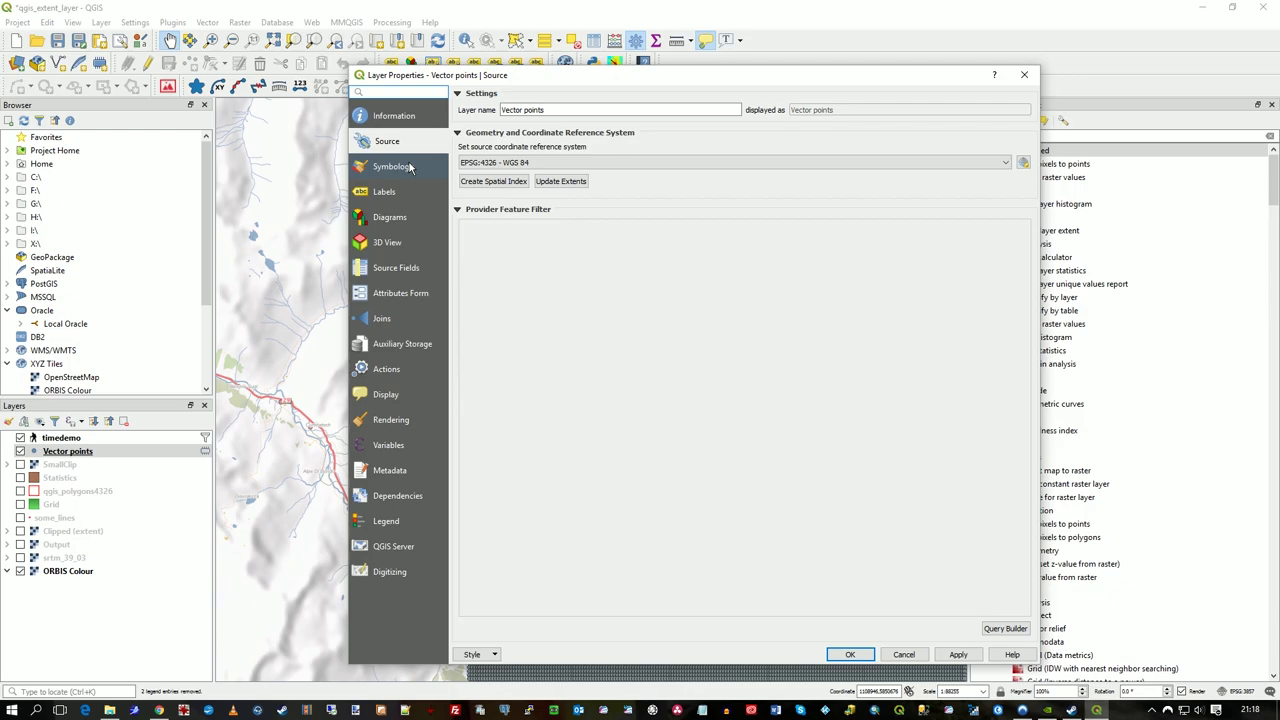
pyautogui.click(395, 167)
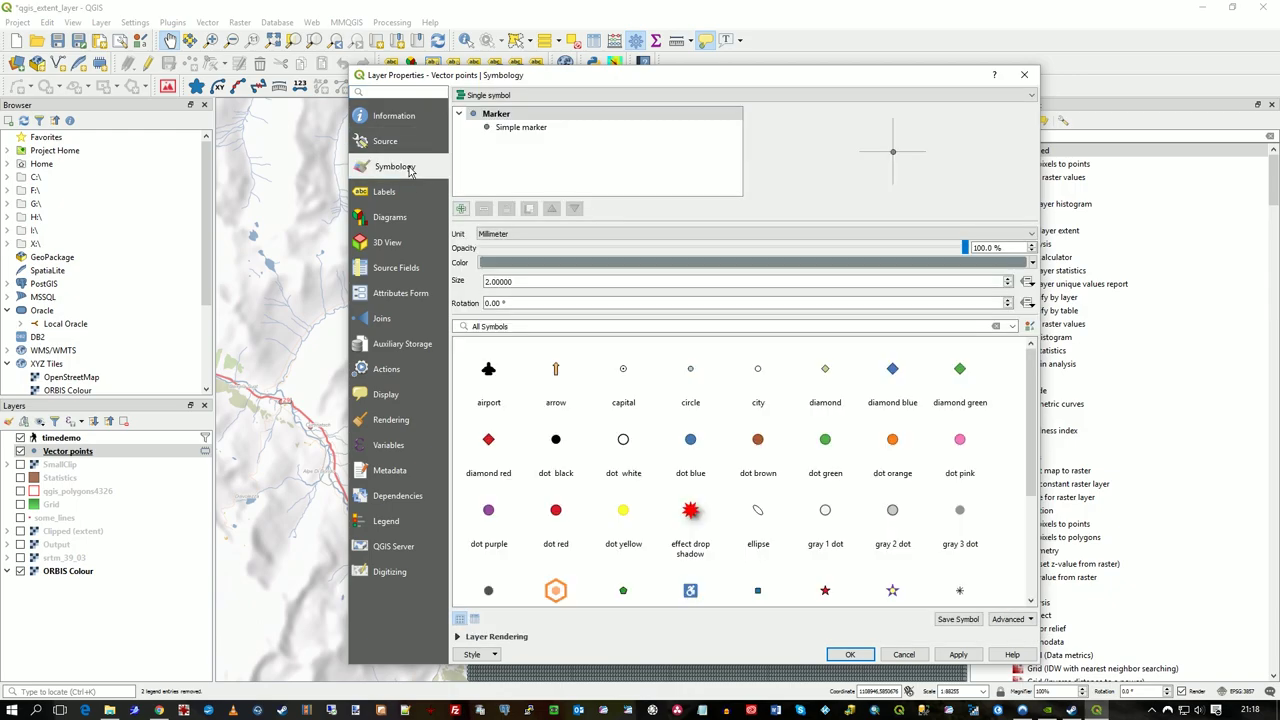
pyautogui.click(540, 96)
pyautogui.click(540, 137)
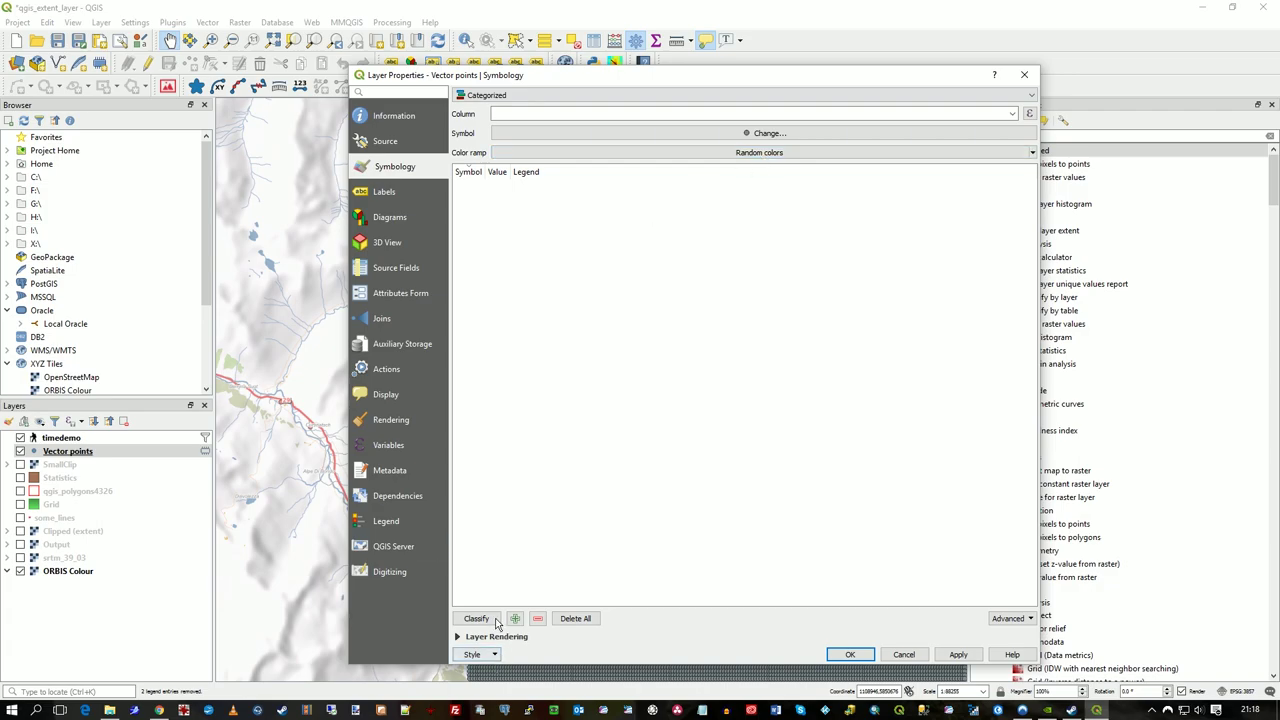
pyautogui.click(488, 620)
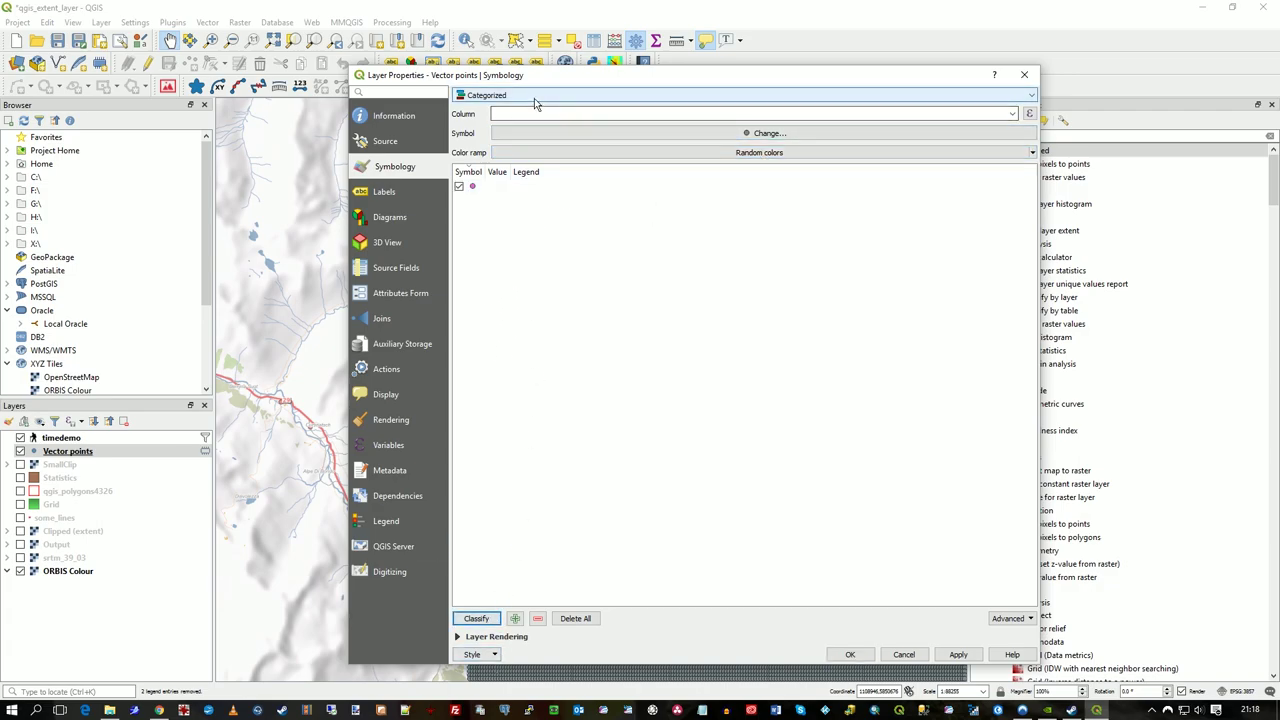
pyautogui.click(922, 114)
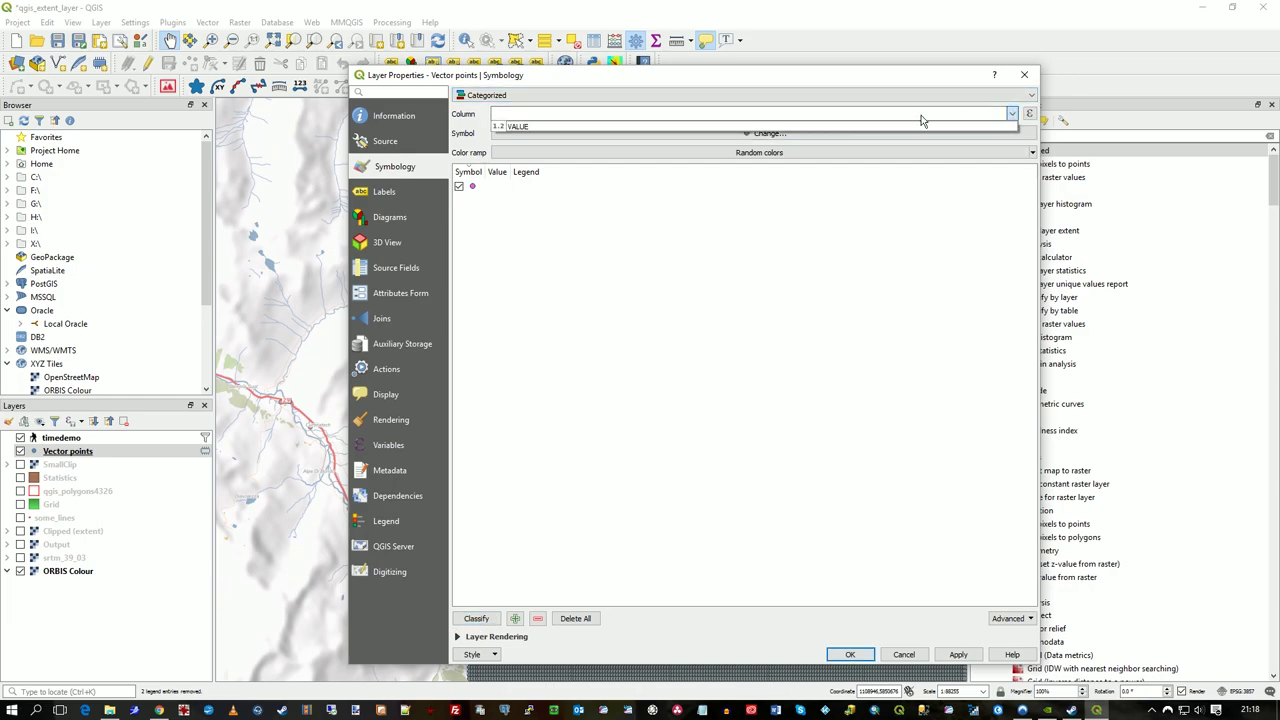
pyautogui.click(553, 127)
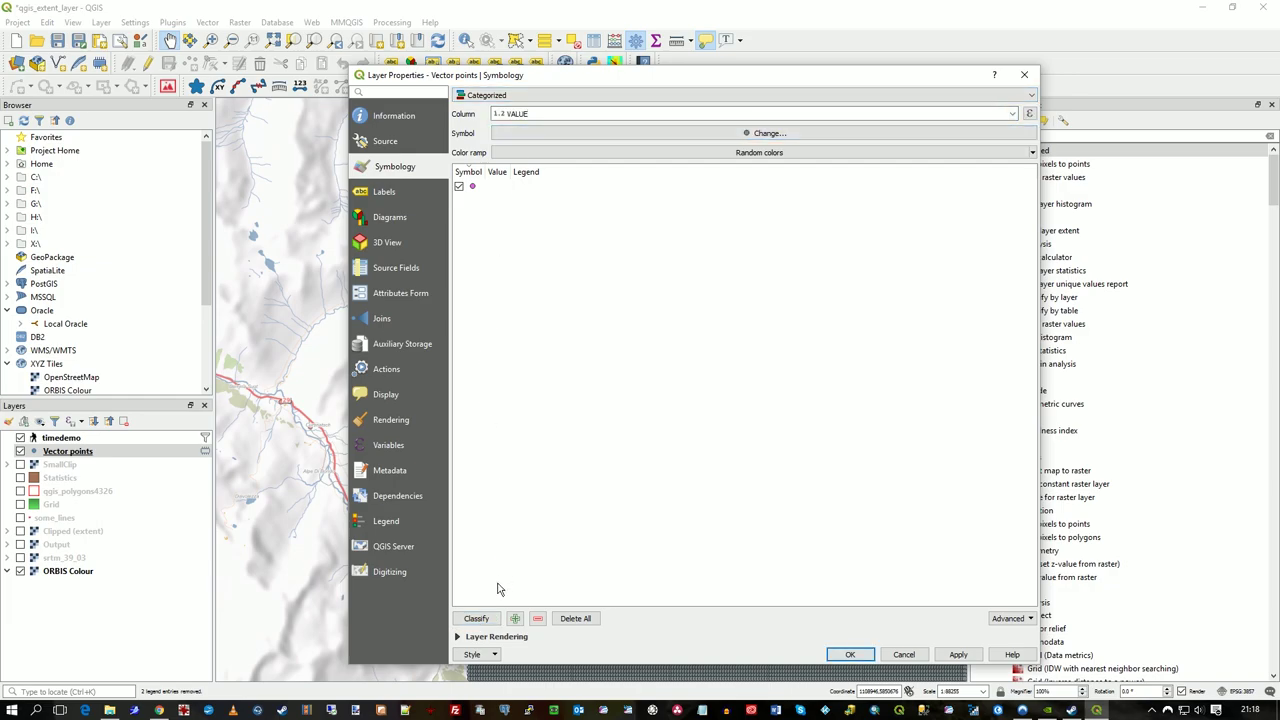
pyautogui.click(575, 618)
pyautogui.click(476, 619)
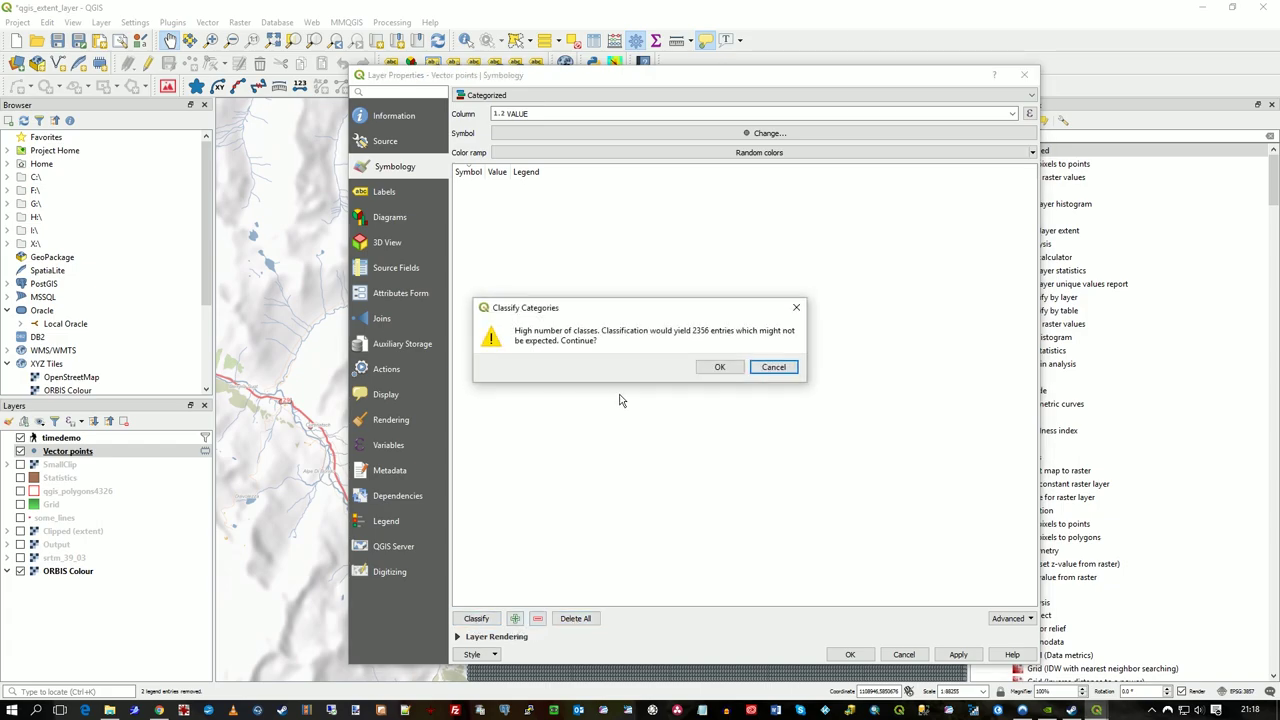
pyautogui.click(719, 367)
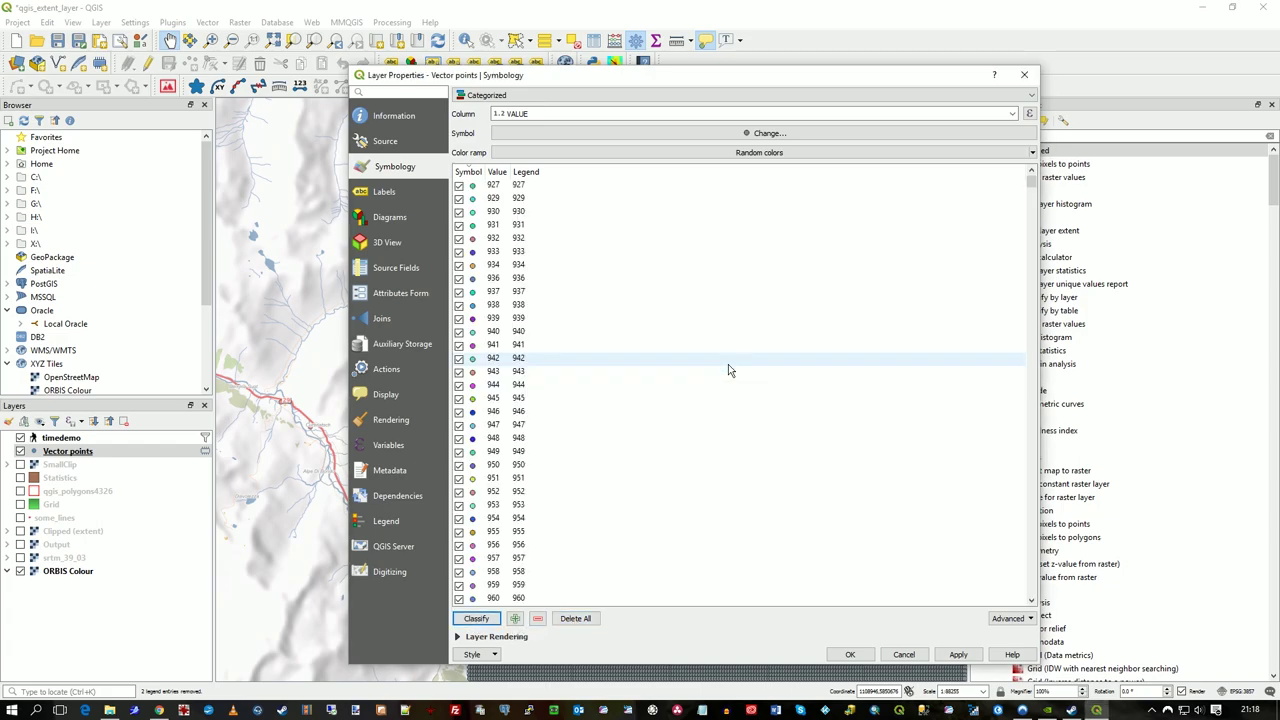
# Step: Colour the VALUE categories with the Reds ramp, apply, and close the layer properties
pyautogui.click(770, 134)
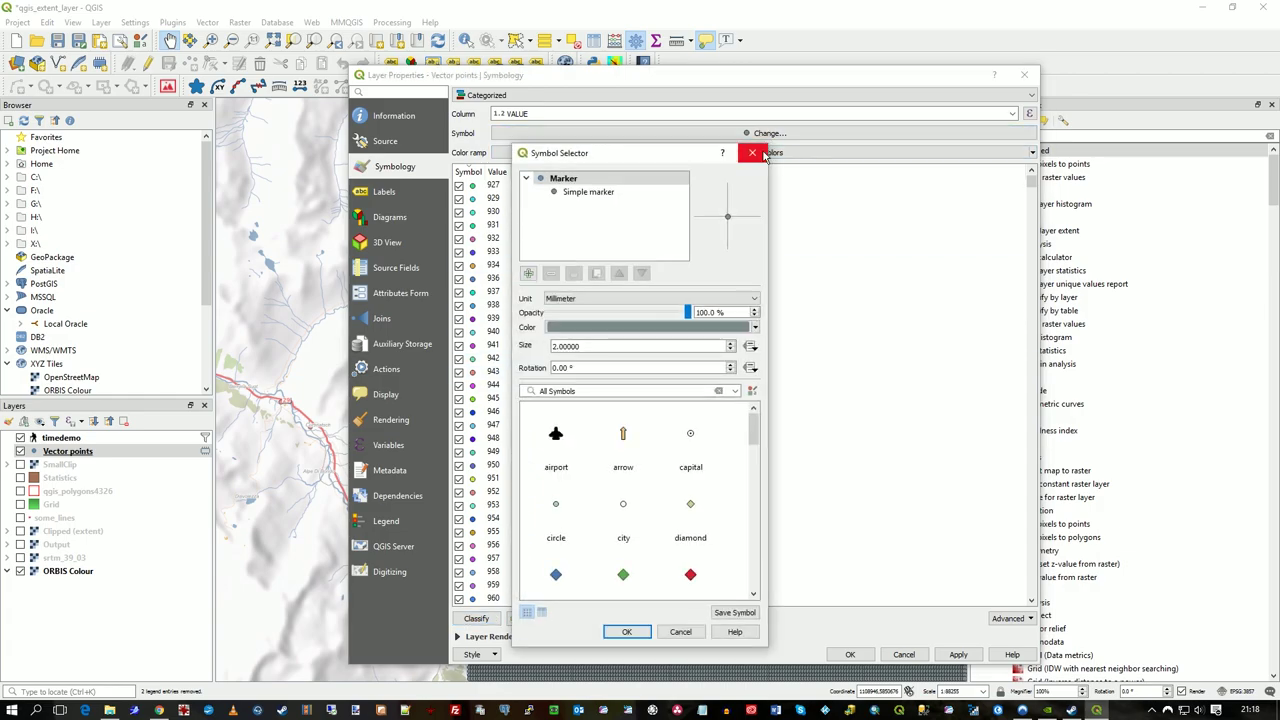
pyautogui.click(752, 152)
pyautogui.click(766, 153)
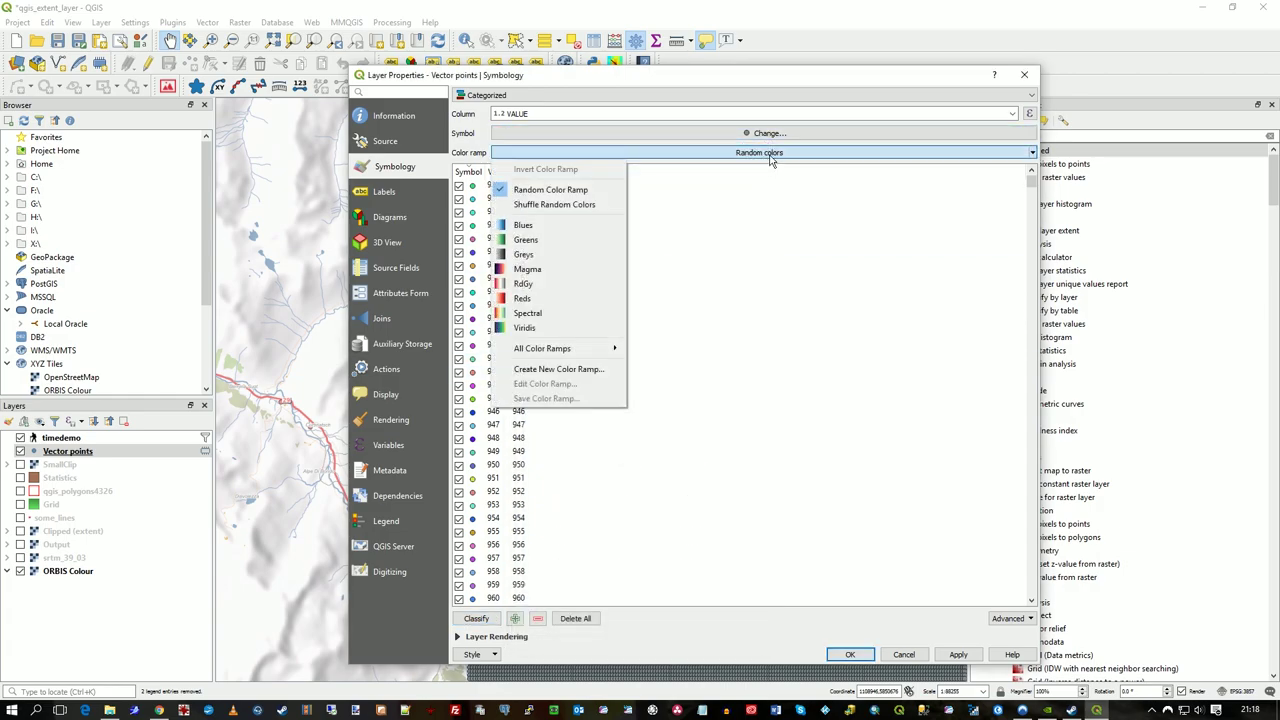
pyautogui.click(540, 300)
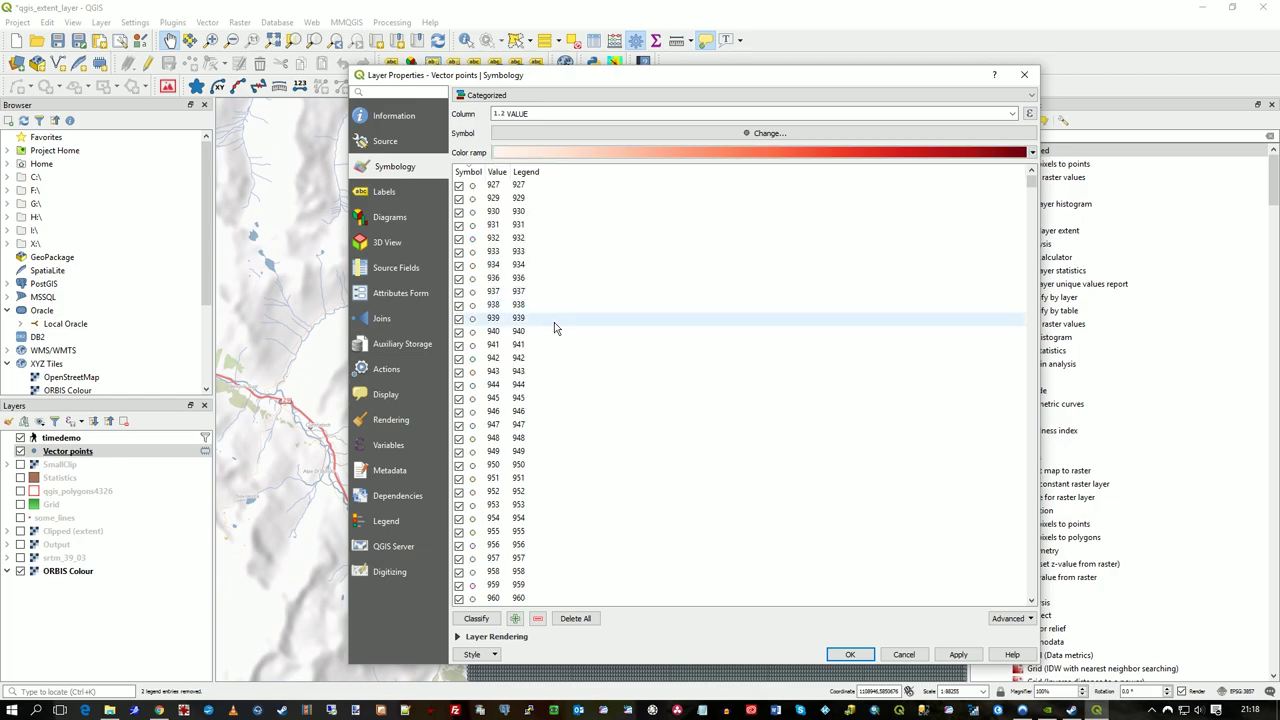
pyautogui.click(957, 655)
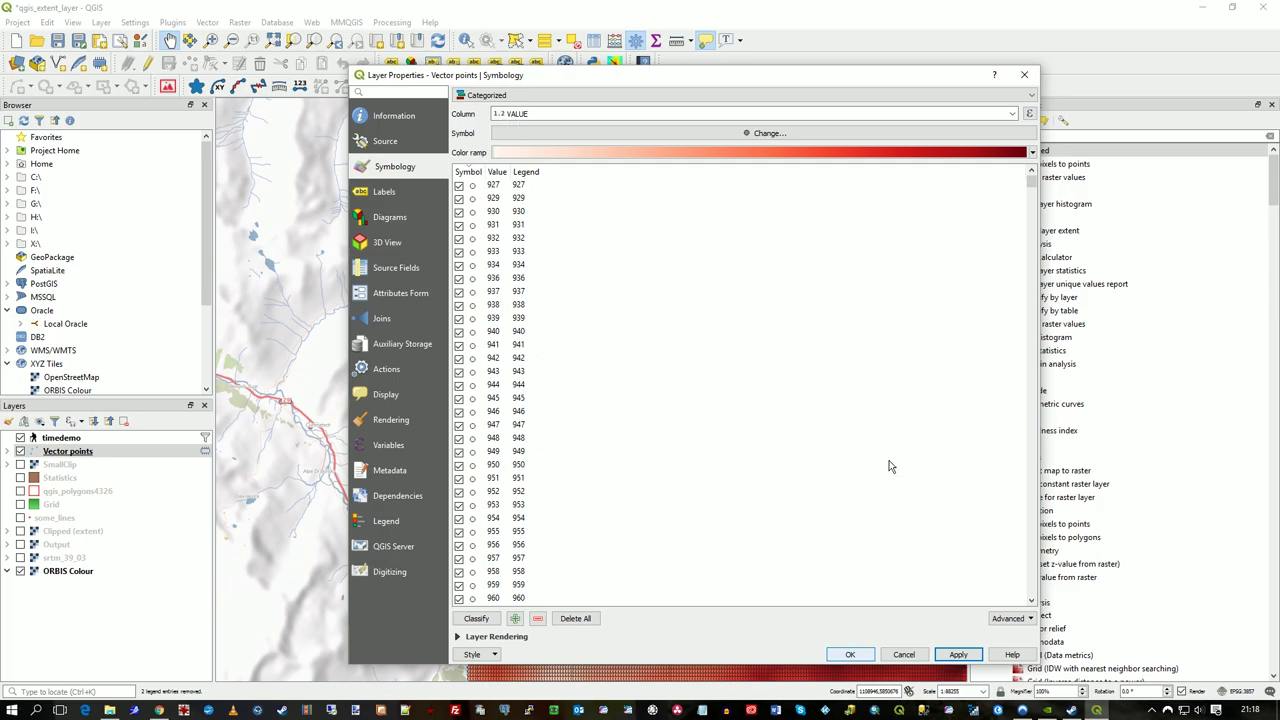
pyautogui.click(850, 654)
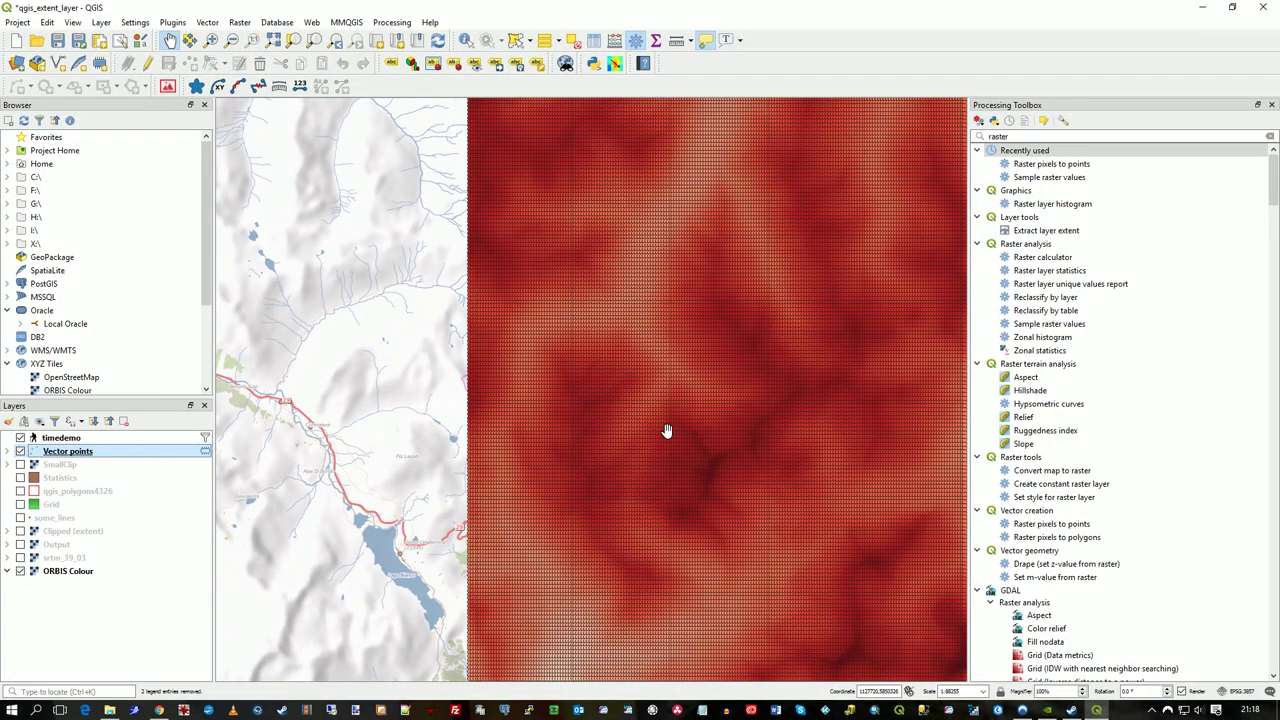
# Step: Hide the ORBIS Colour basemap and turn the SmallClip raster back on
pyautogui.scroll(-2, 392, 405)
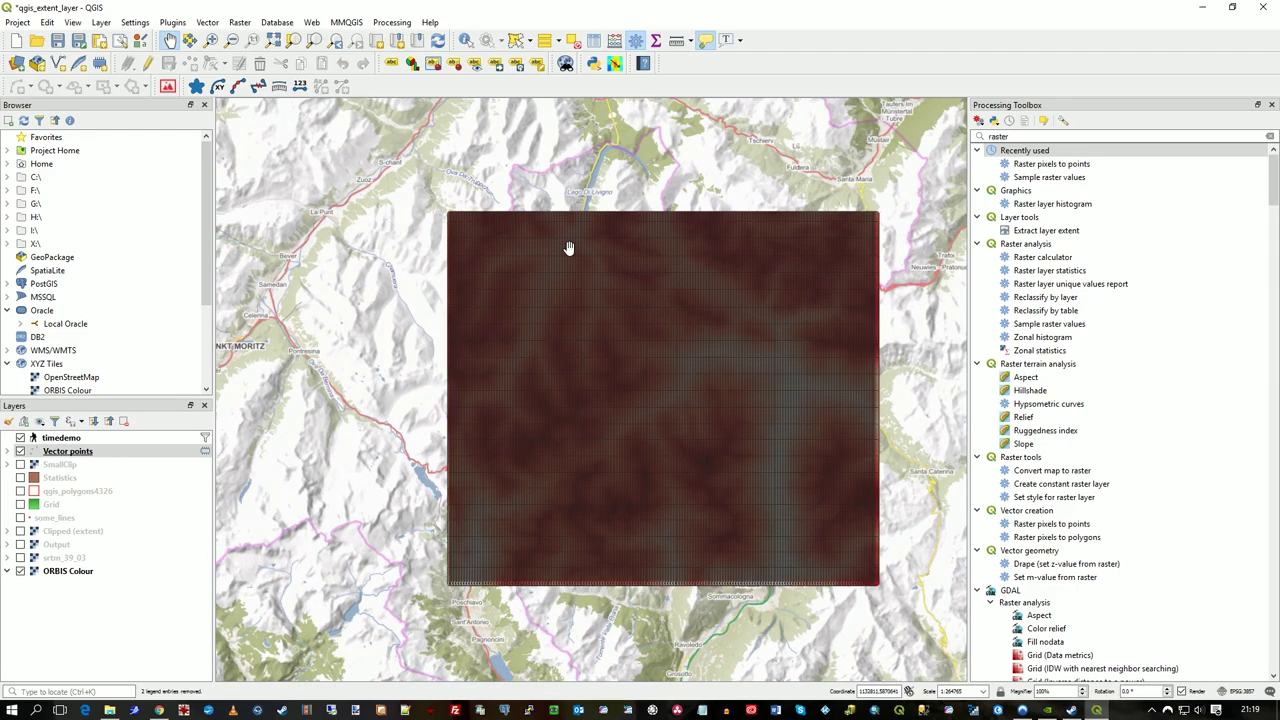
pyautogui.scroll(1, 617, 430)
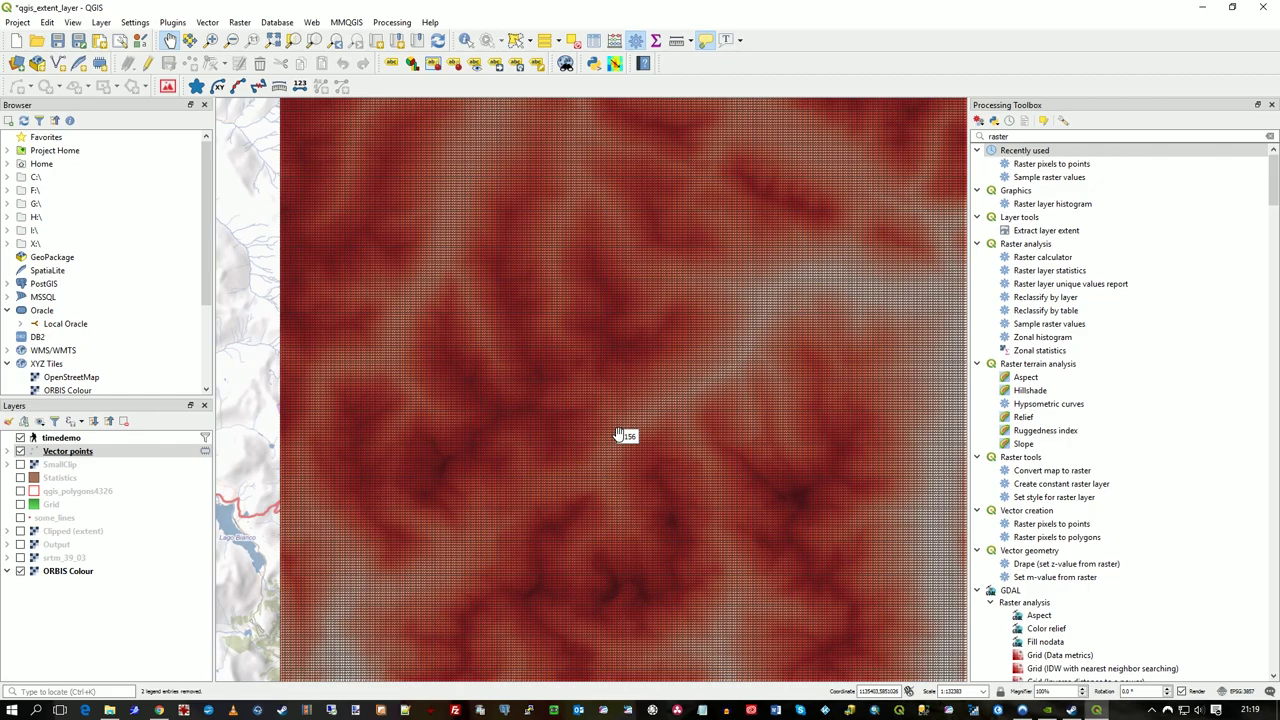
pyautogui.scroll(-1, 298, 422)
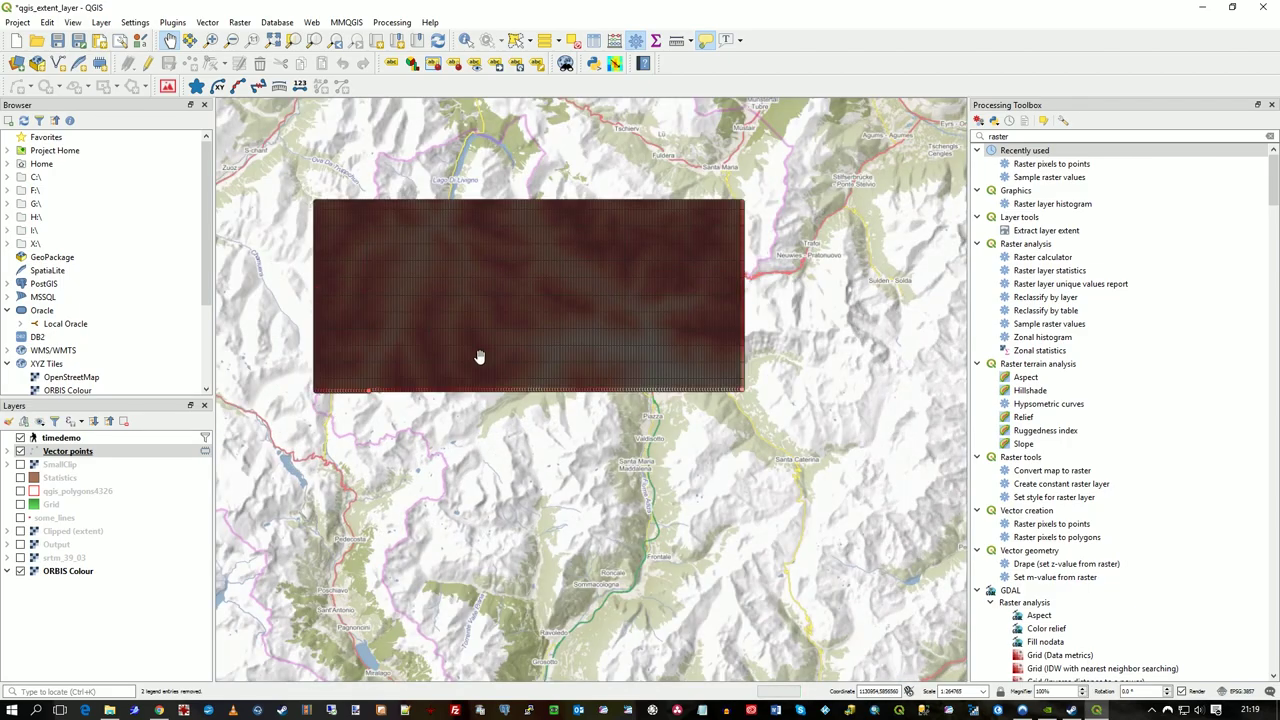
pyautogui.scroll(1, 490, 355)
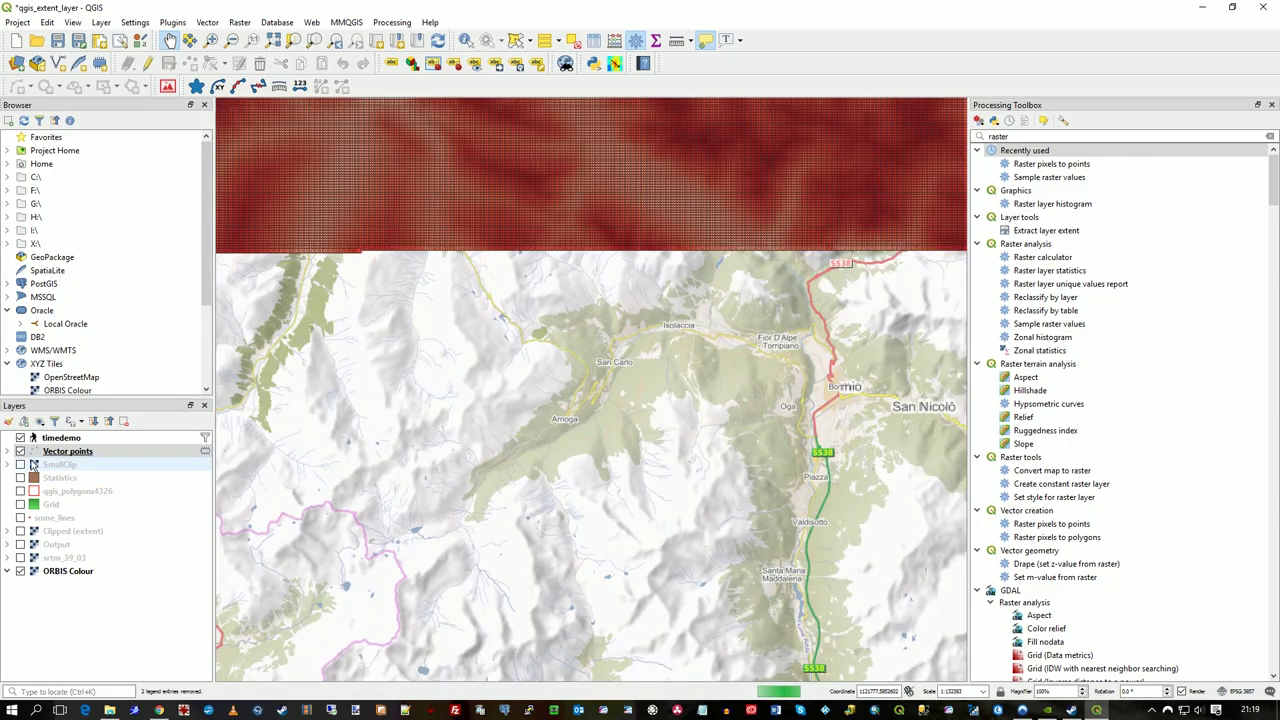
pyautogui.click(21, 571)
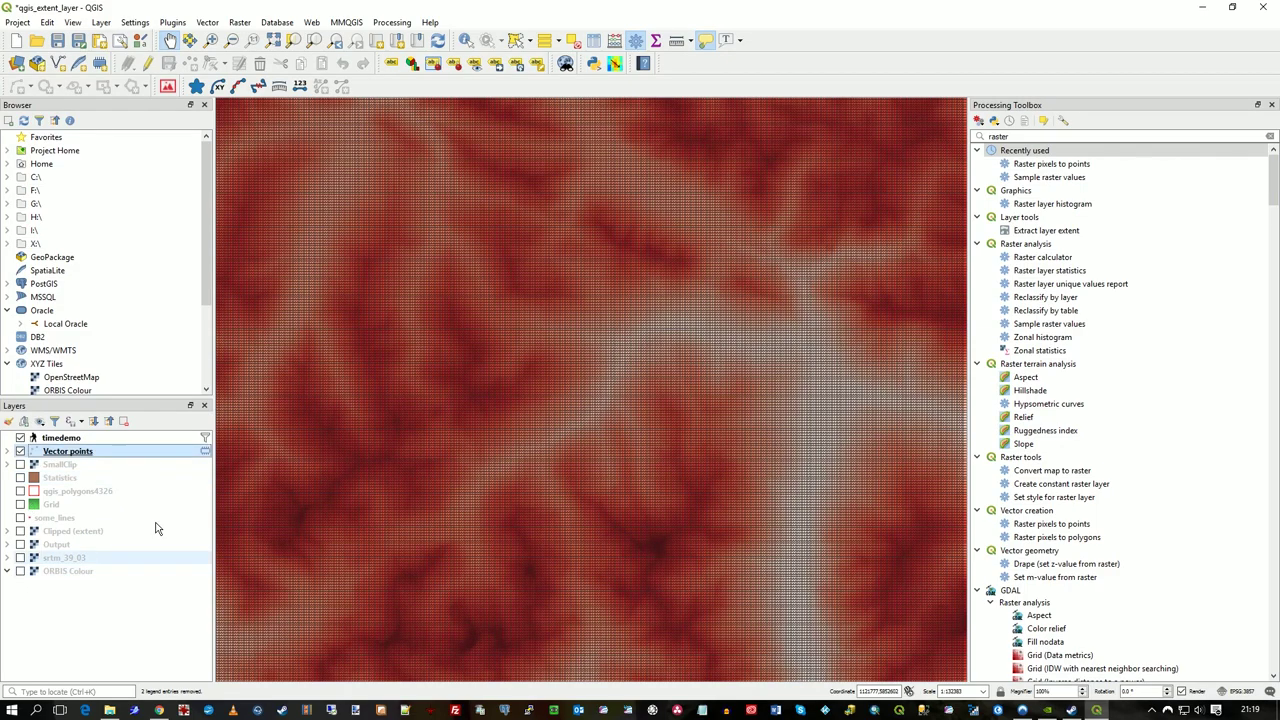
pyautogui.scroll(-1, 647, 411)
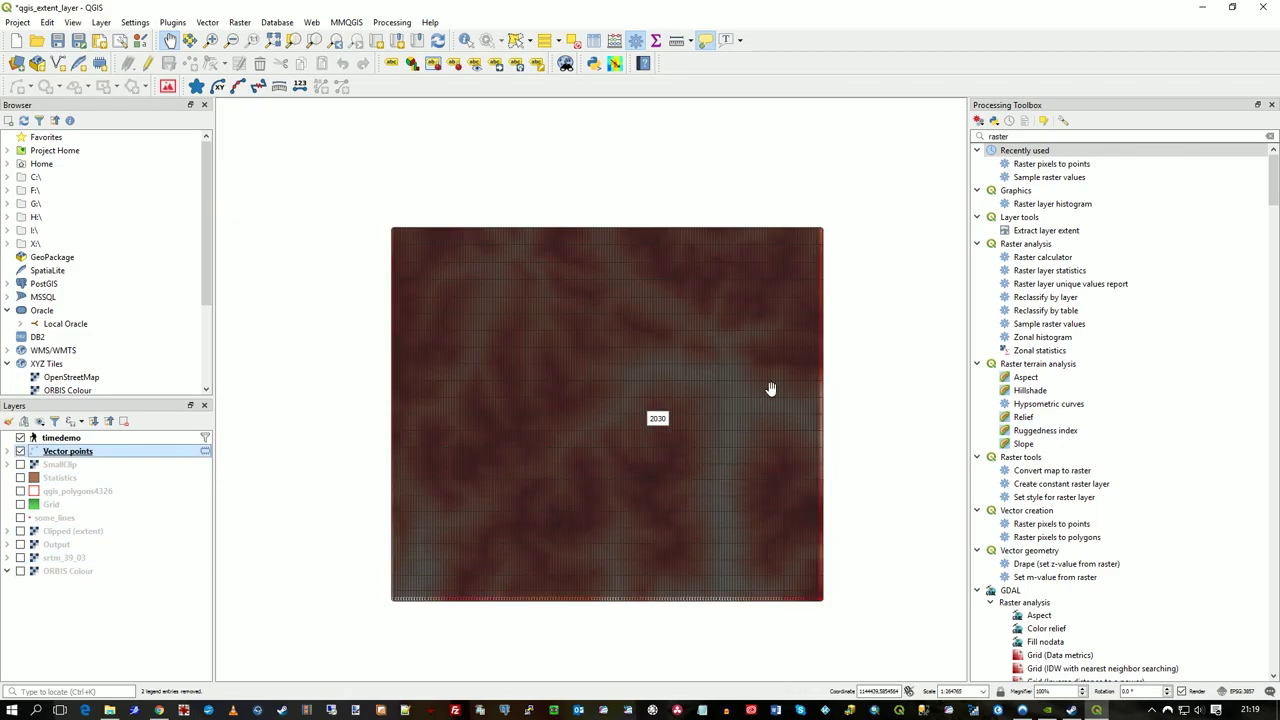
pyautogui.scroll(1, 737, 337)
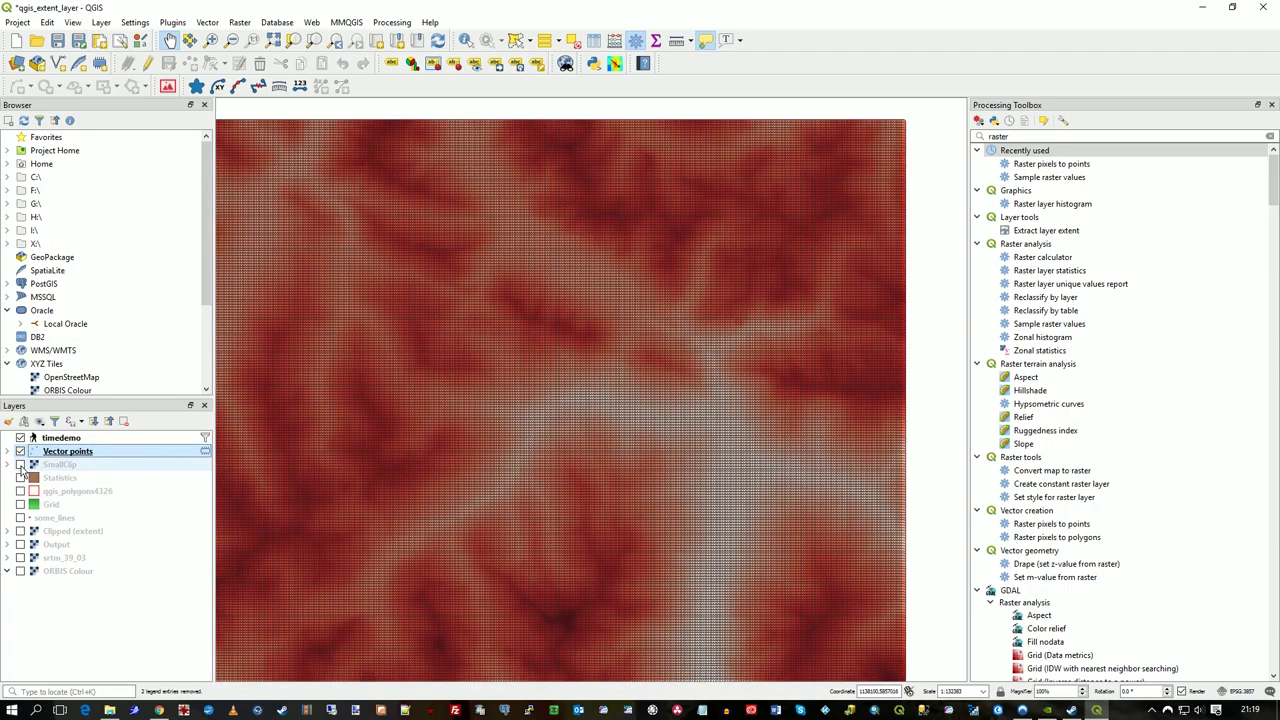
pyautogui.click(20, 464)
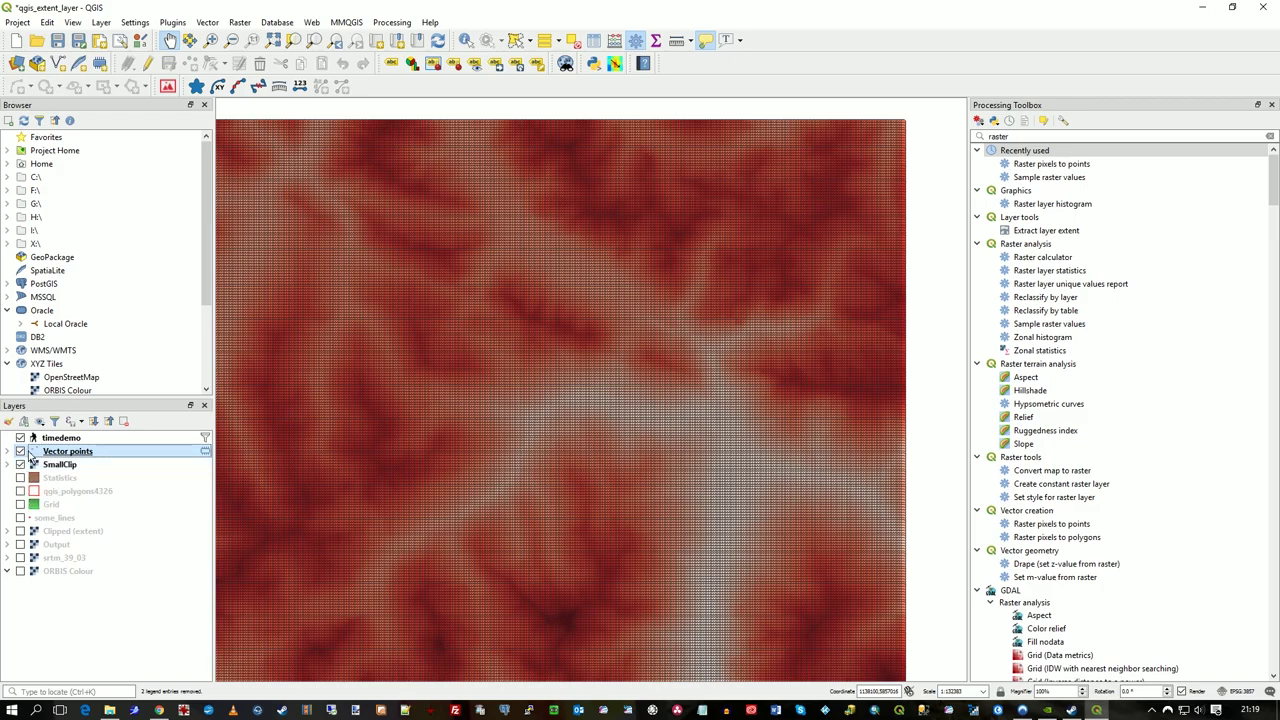
# Step: Toggle the Vector points layer off and on repeatedly to compare it with SmallClip, ending visible
pyautogui.click(20, 451)
pyautogui.click(20, 451)
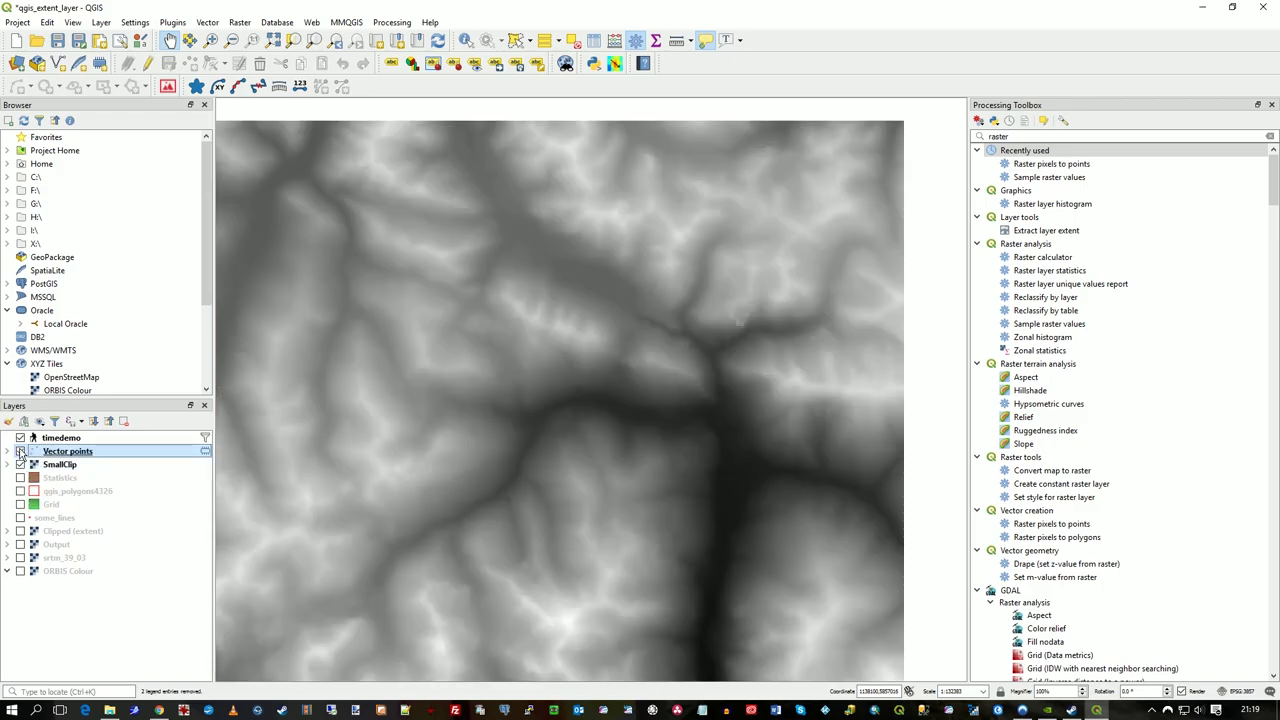
pyautogui.click(20, 451)
pyautogui.click(20, 451)
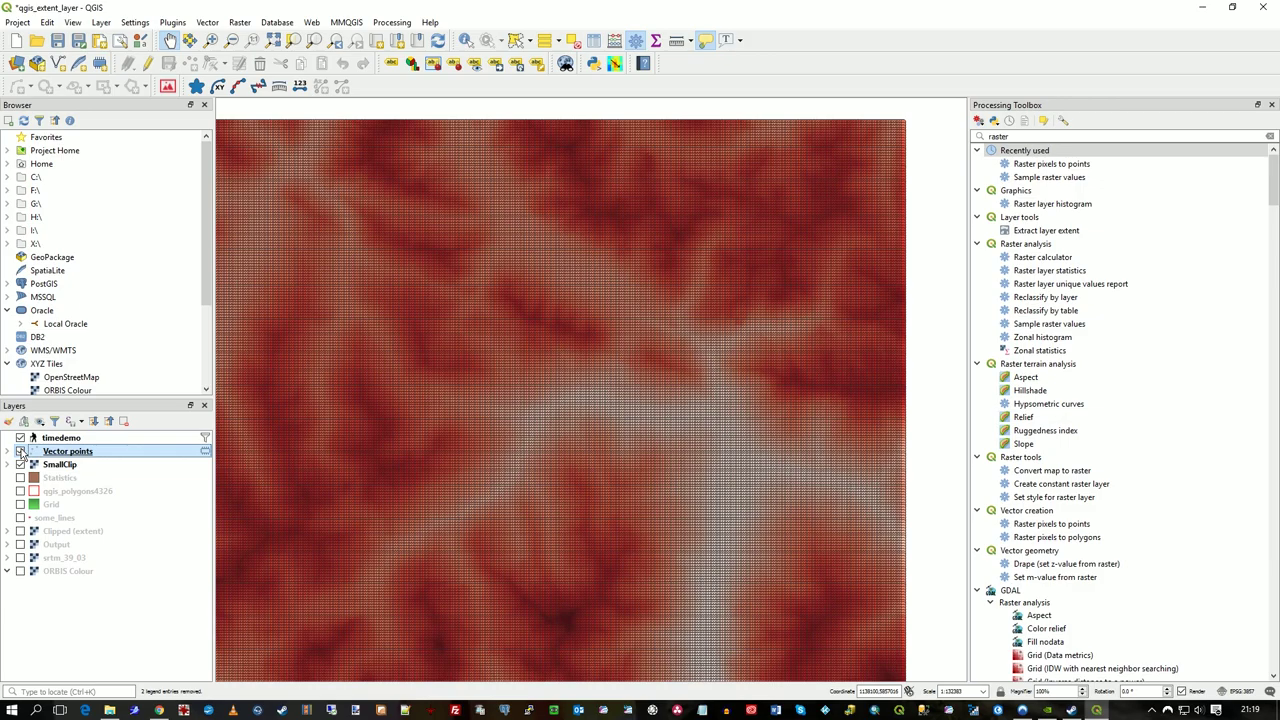
pyautogui.click(20, 451)
pyautogui.click(20, 451)
pyautogui.click(20, 451)
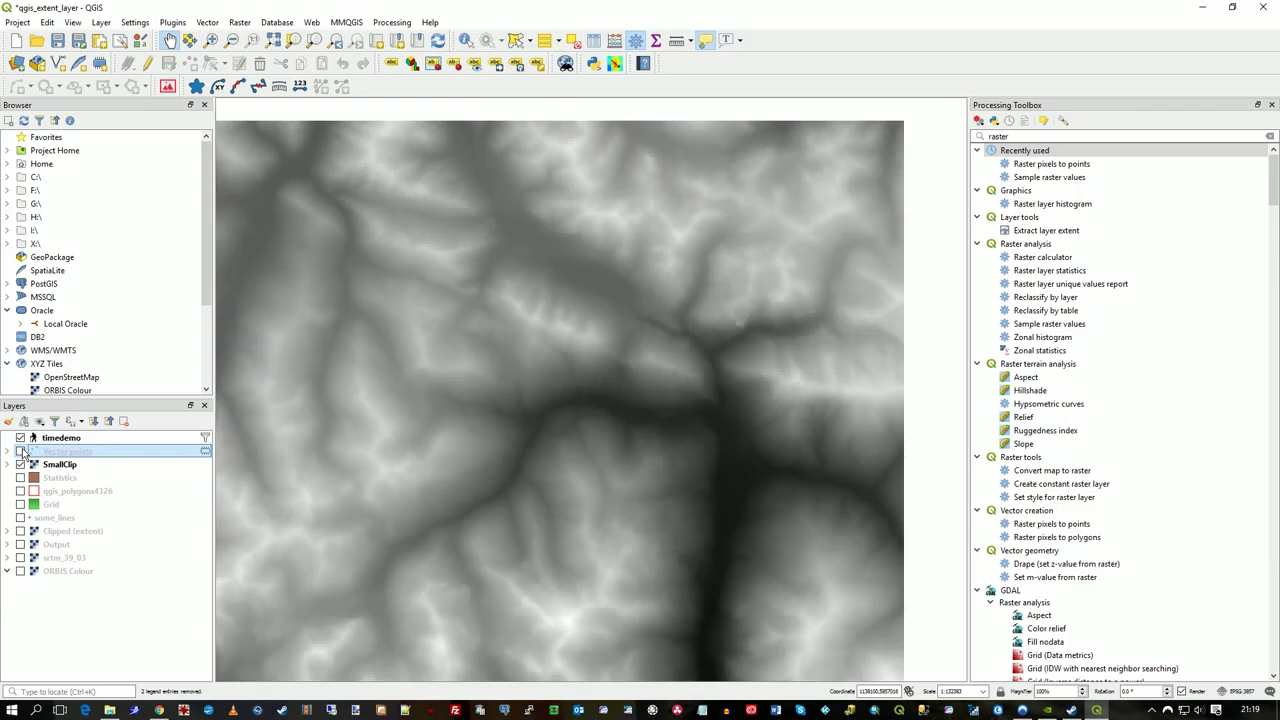
pyautogui.click(20, 451)
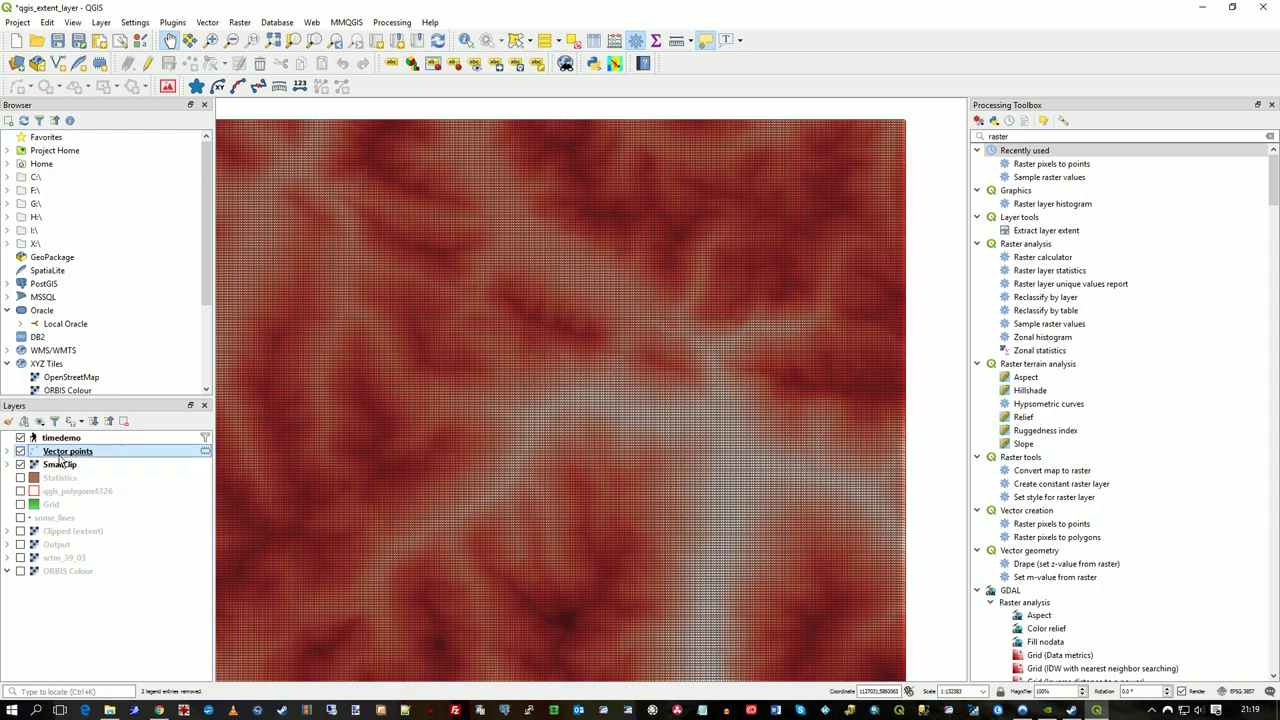
# Step: Open the Query Builder from the Vector points Source settings and select the VALUE field
pyautogui.doubleClick(60, 455)
pyautogui.click(398, 144)
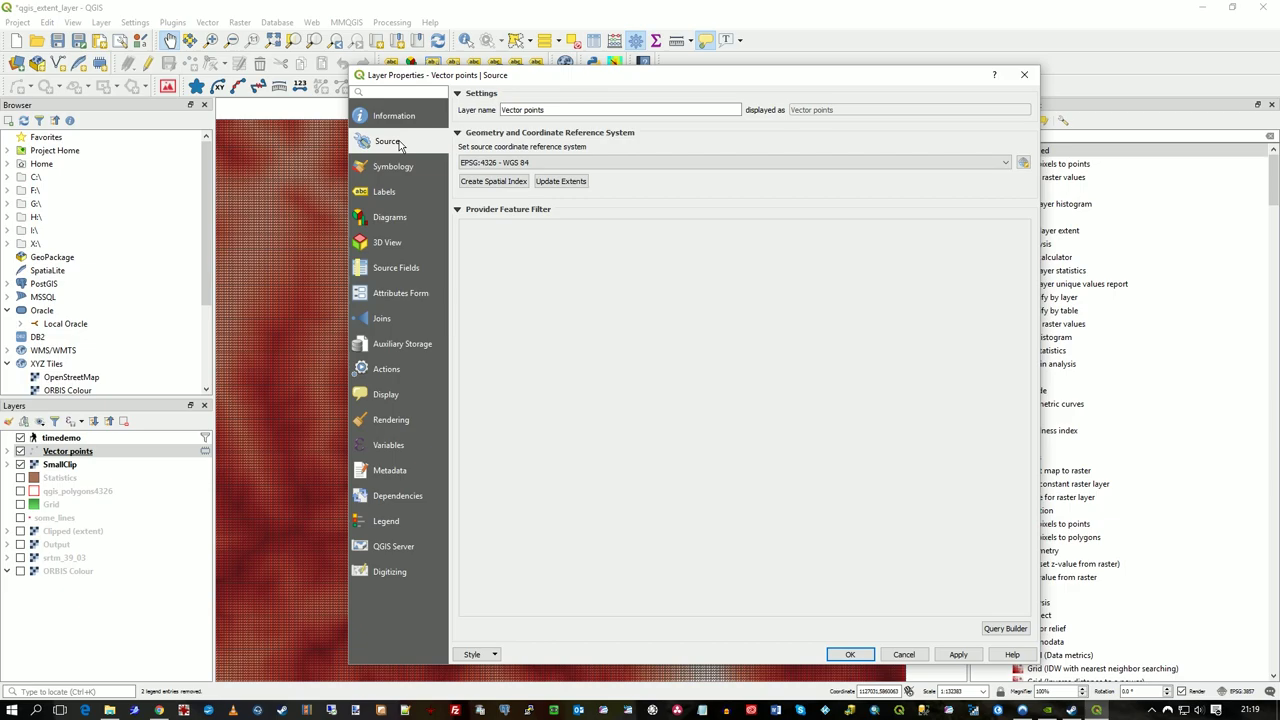
pyautogui.click(1004, 629)
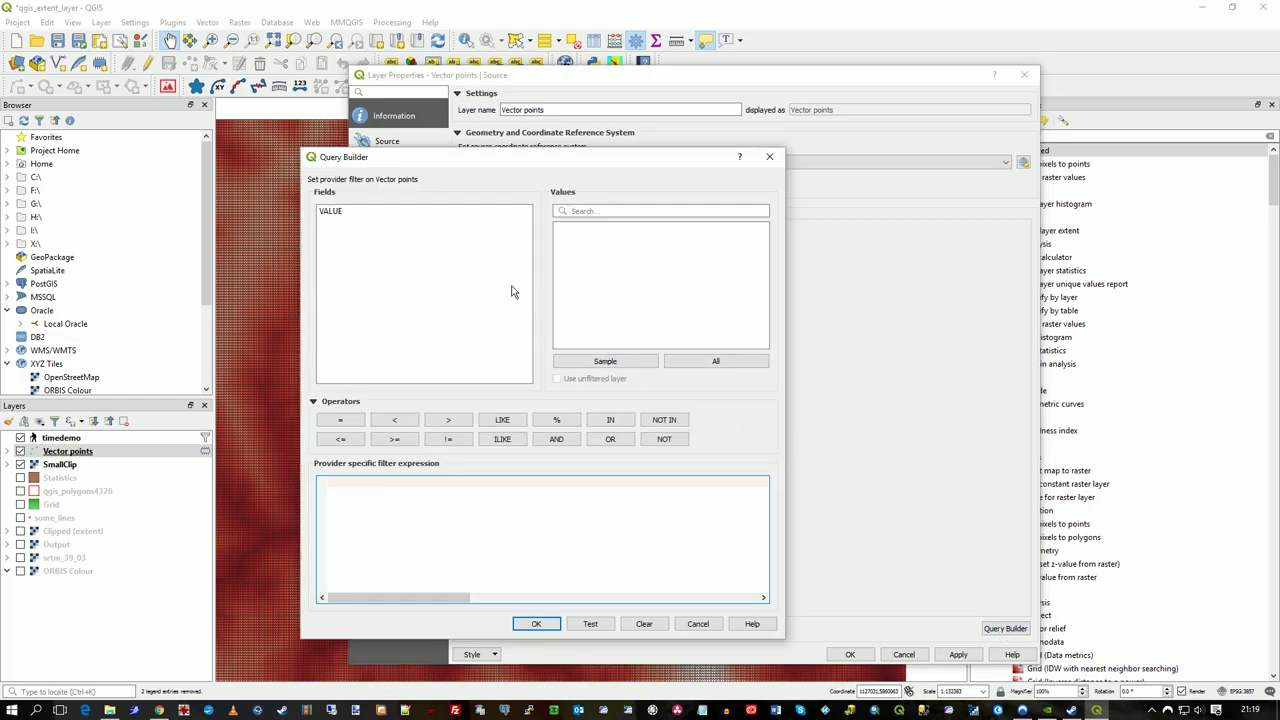
pyautogui.click(340, 213)
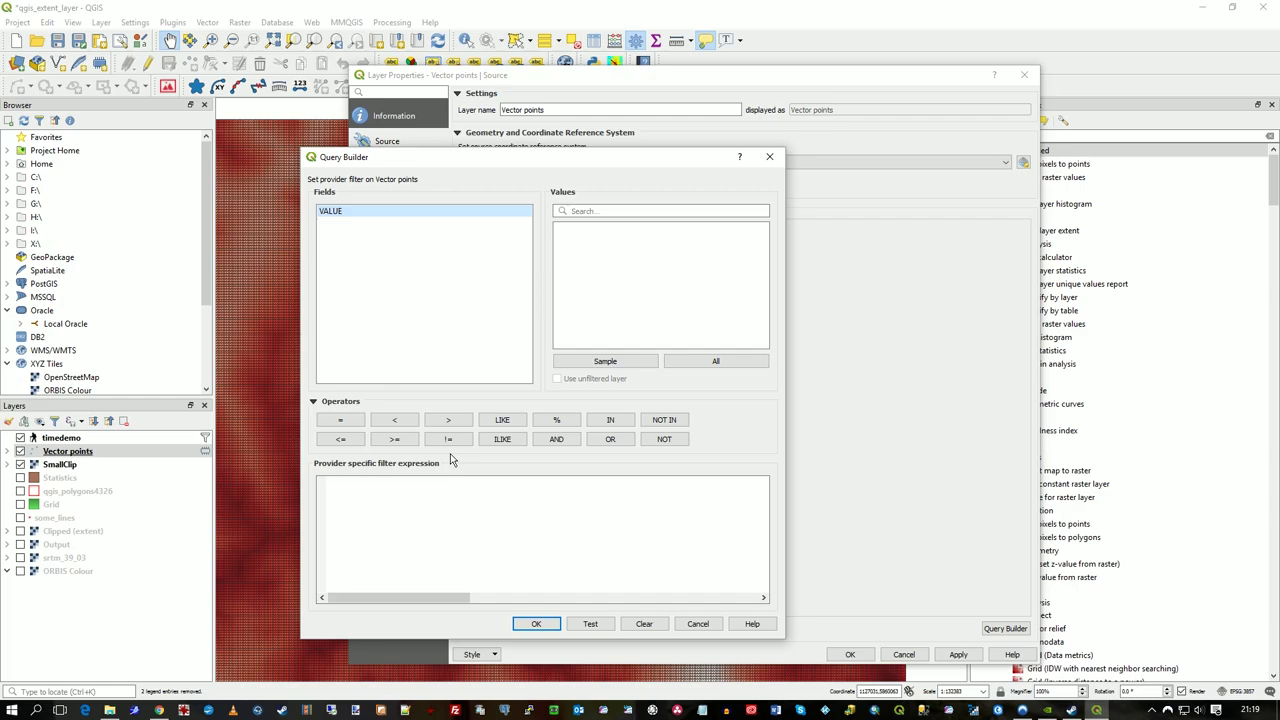
# Step: Build the filter expression "VALUE" > 770 AND "VALUE" <= 1015
pyautogui.moveTo(449, 164); pyautogui.dragTo(447, 171)
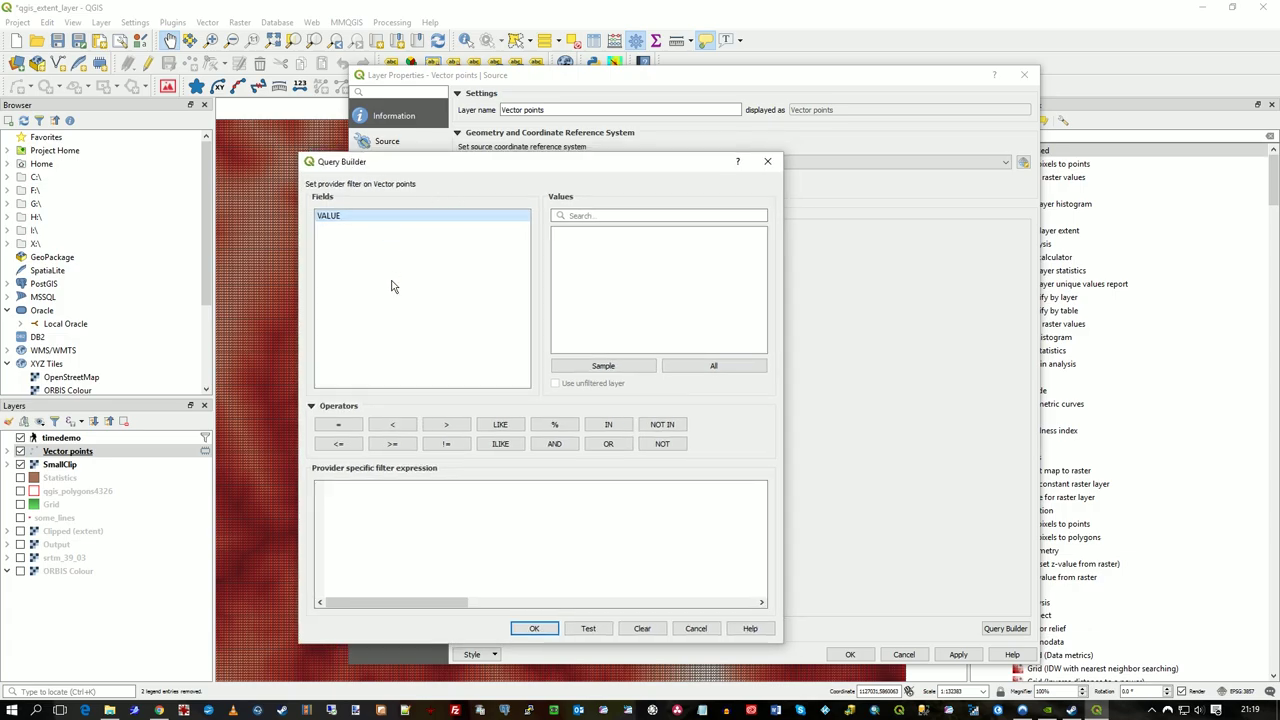
pyautogui.doubleClick(340, 218)
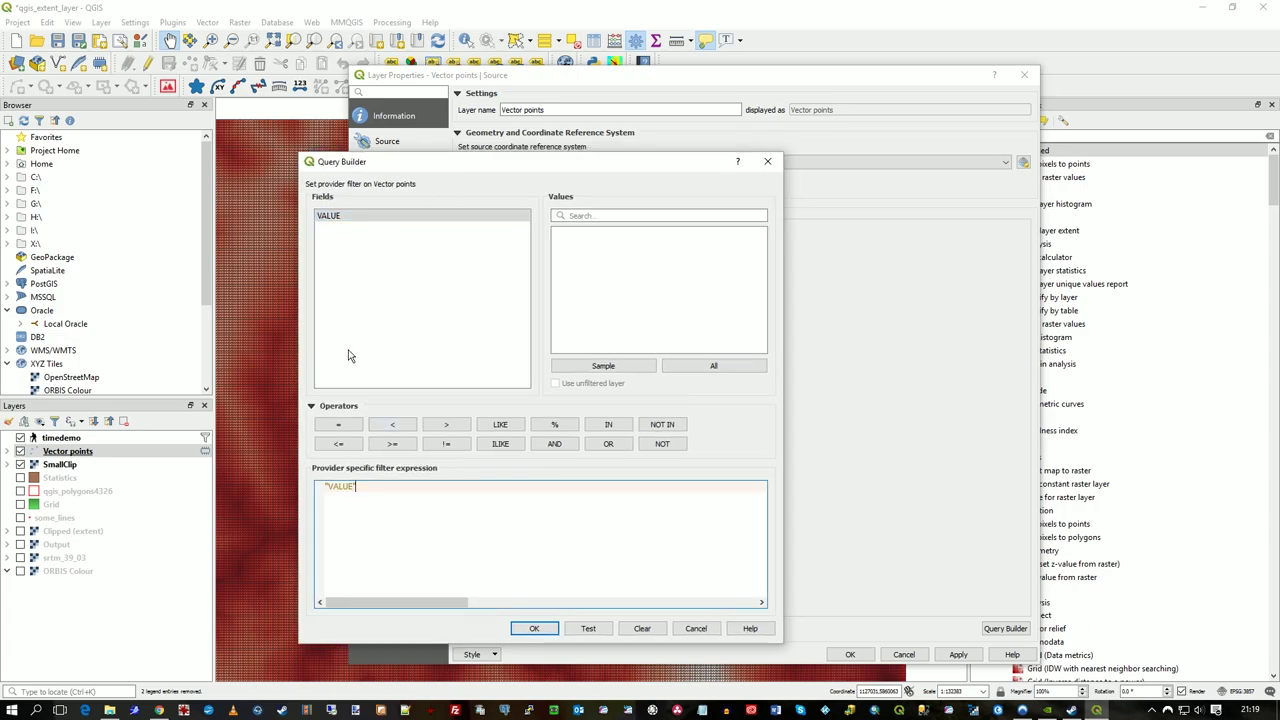
pyautogui.click(438, 426)
pyautogui.click(554, 443)
pyautogui.doubleClick(356, 218)
pyautogui.click(338, 443)
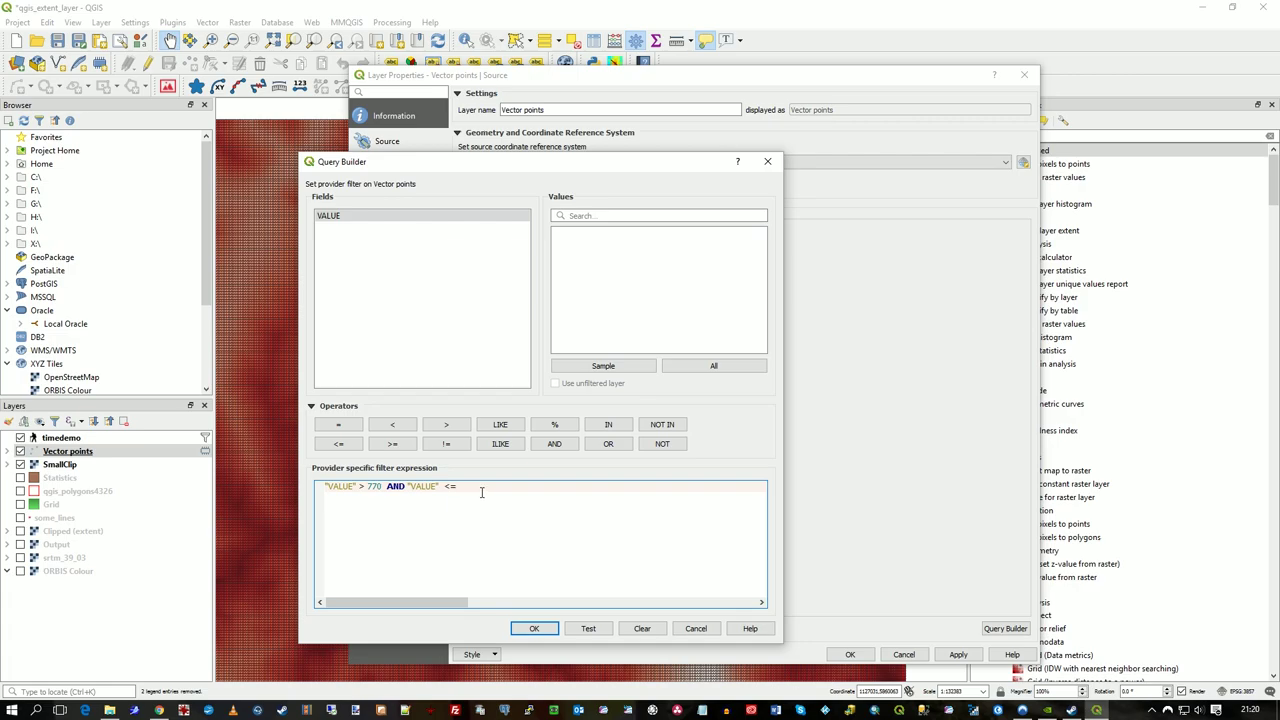
pyautogui.write('1055')
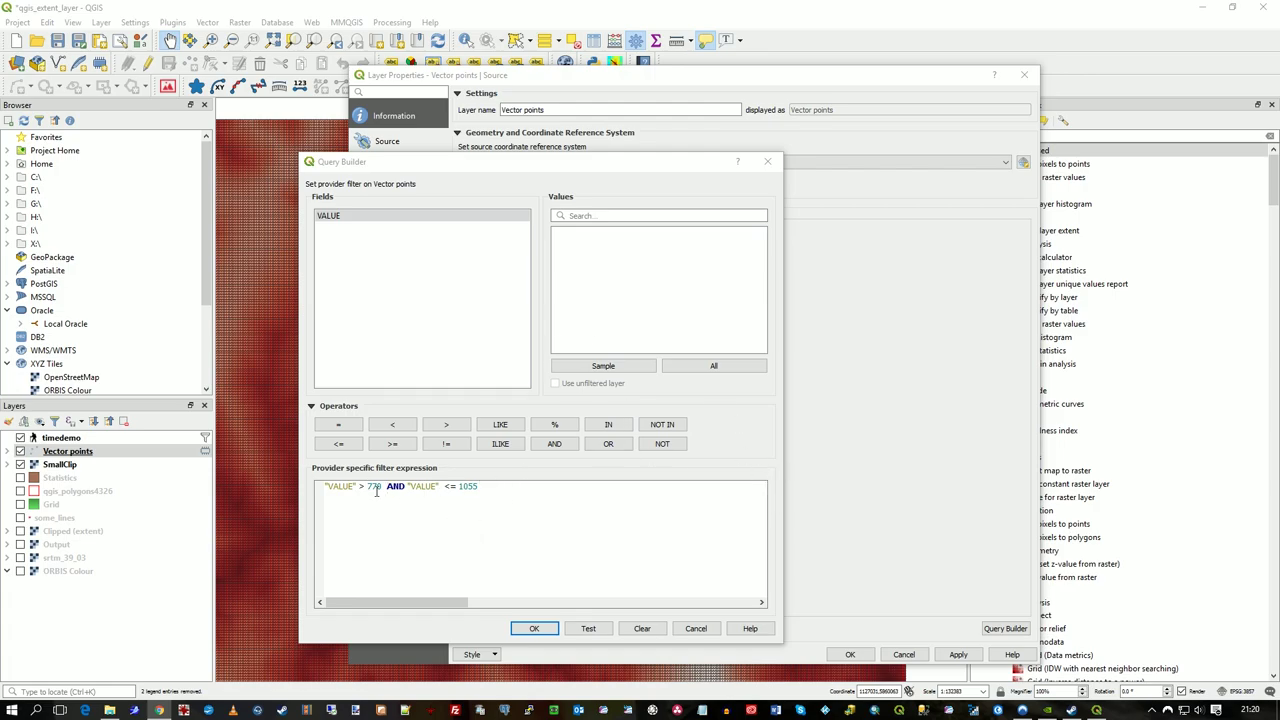
pyautogui.click(476, 486)
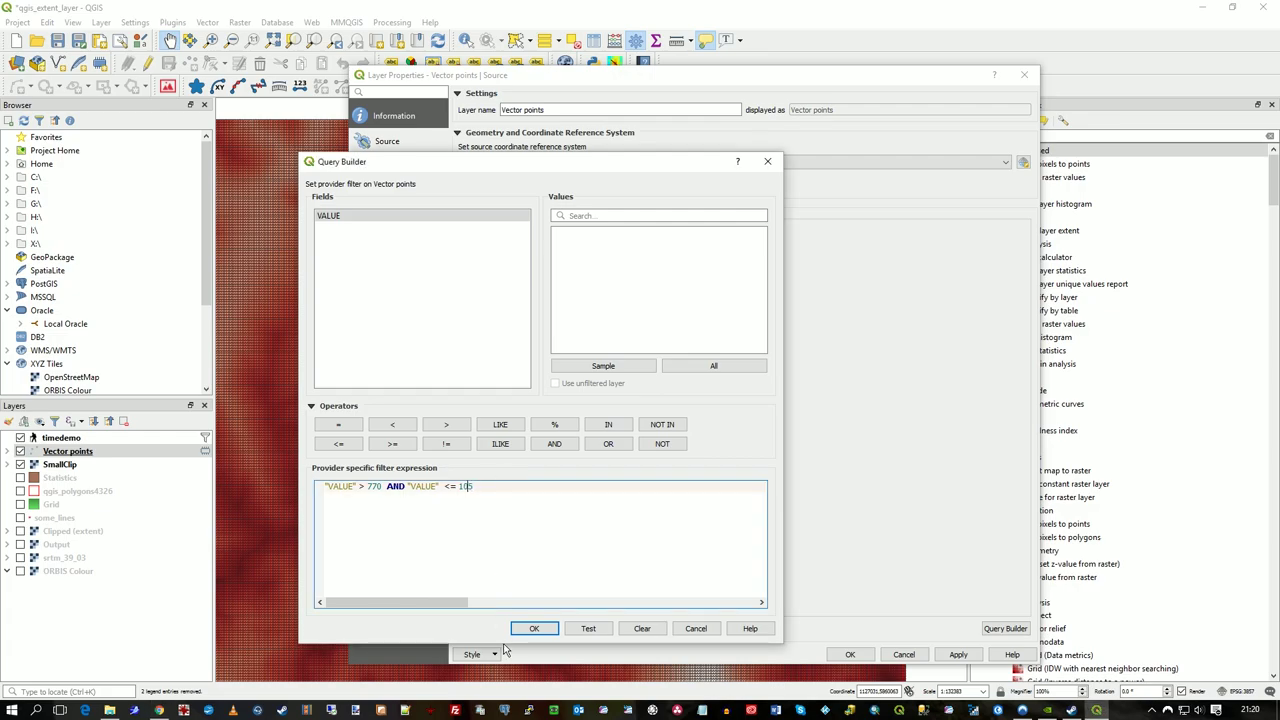
pyautogui.write('15')
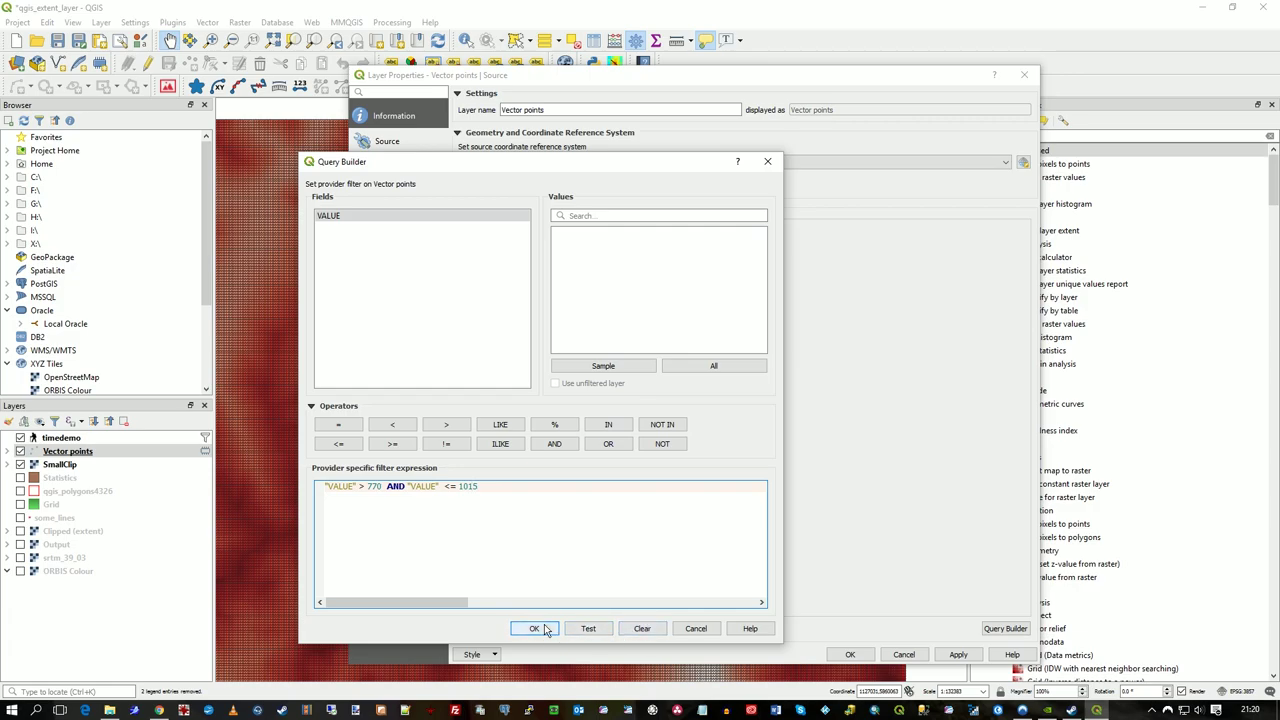
# Step: Accept the filter expression and apply it to the Vector points layer
pyautogui.moveTo(482, 488); pyautogui.dragTo(332, 488)
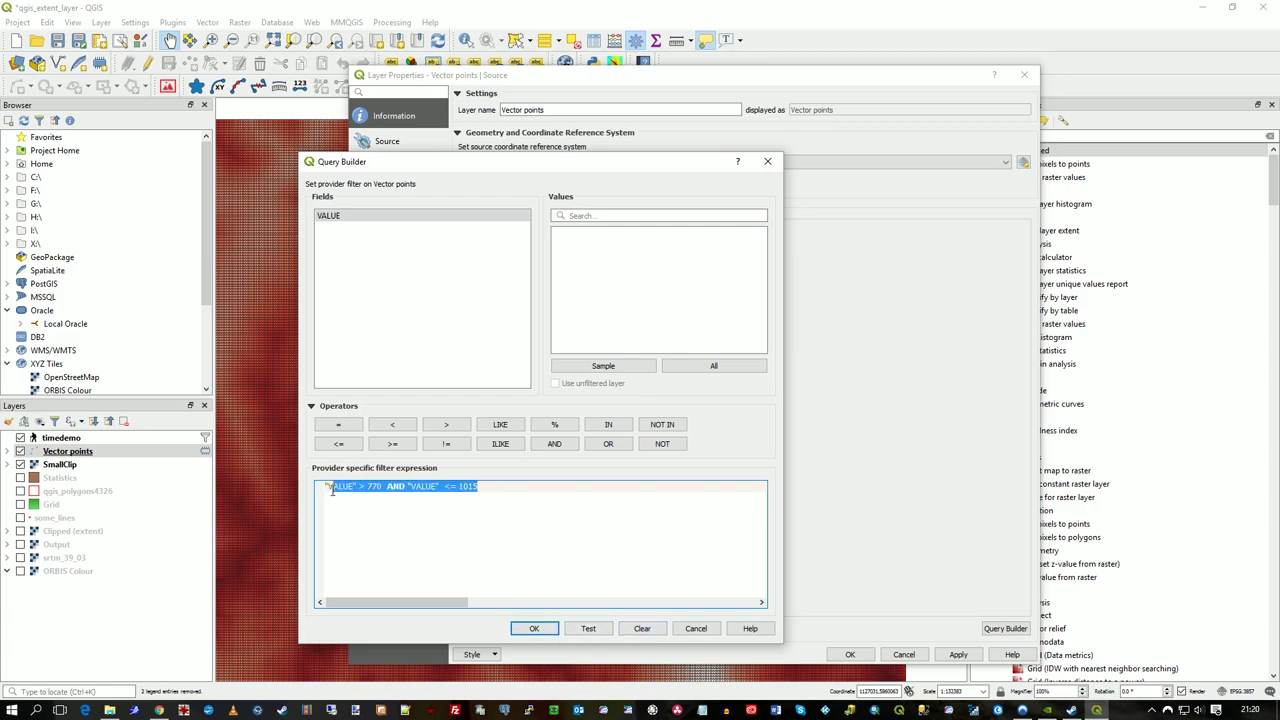
pyautogui.click(520, 493)
pyautogui.click(533, 628)
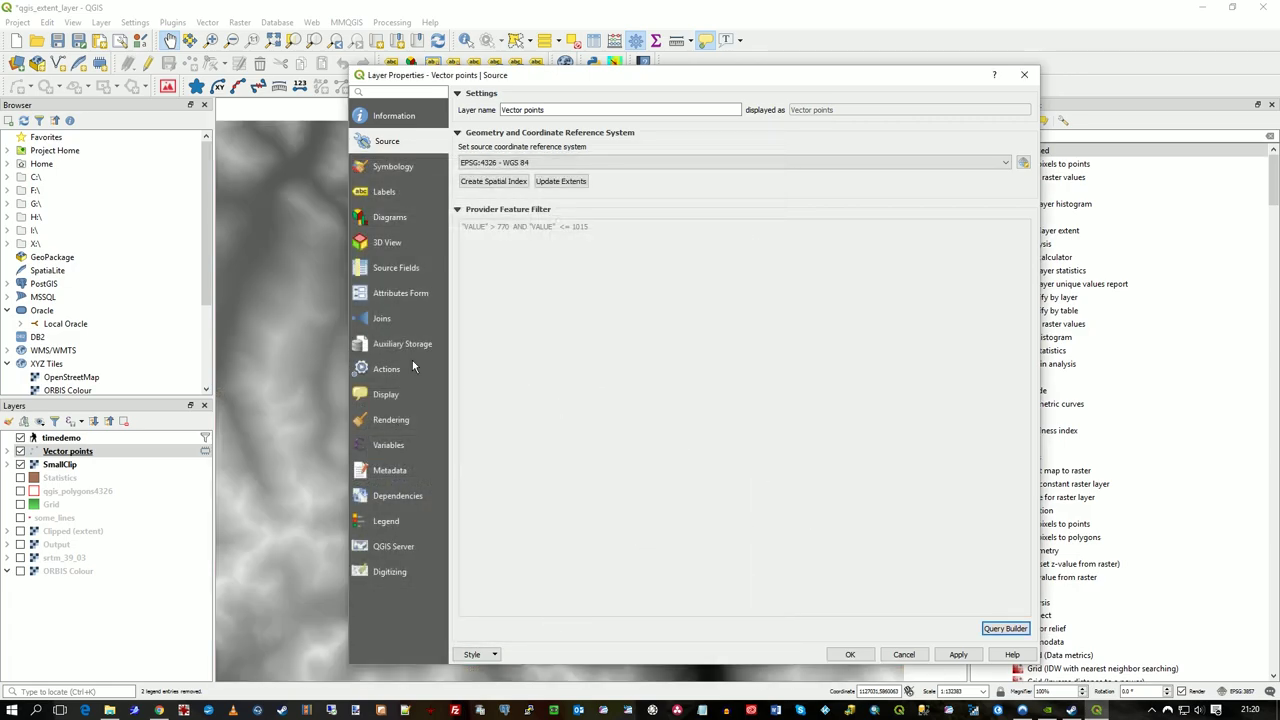
pyautogui.moveTo(607, 81); pyautogui.dragTo(497, 89)
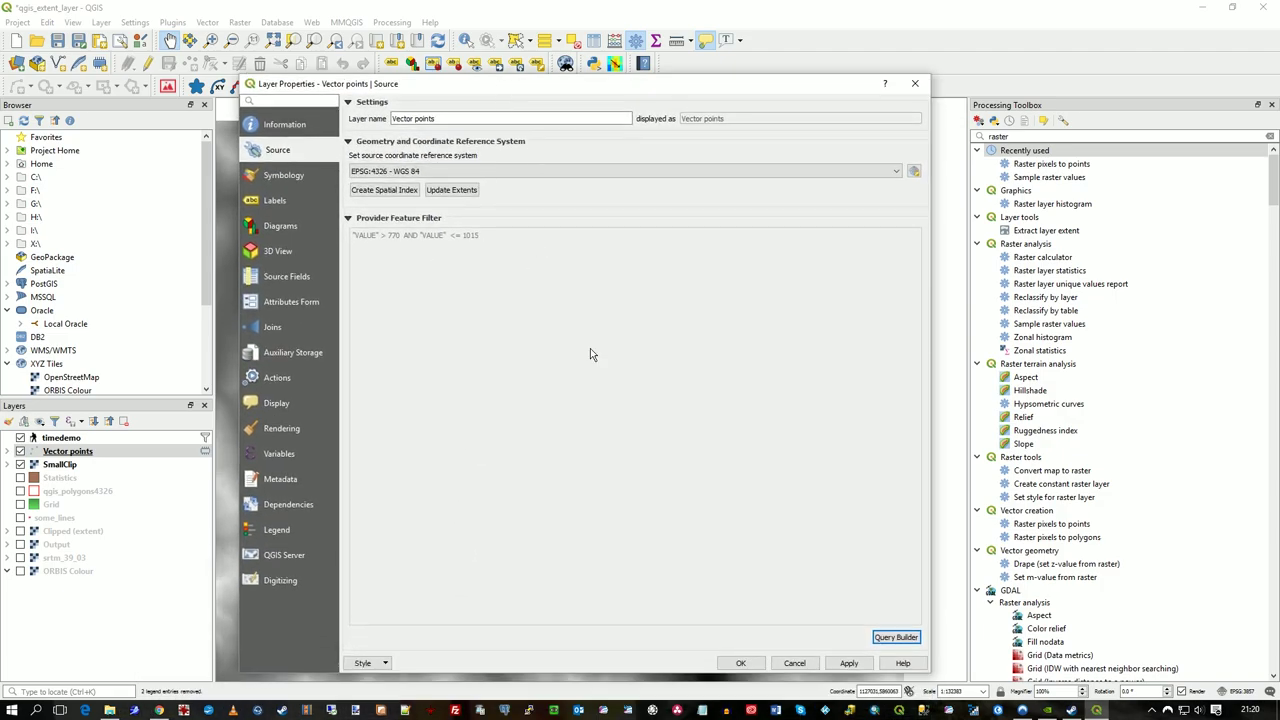
pyautogui.click(740, 663)
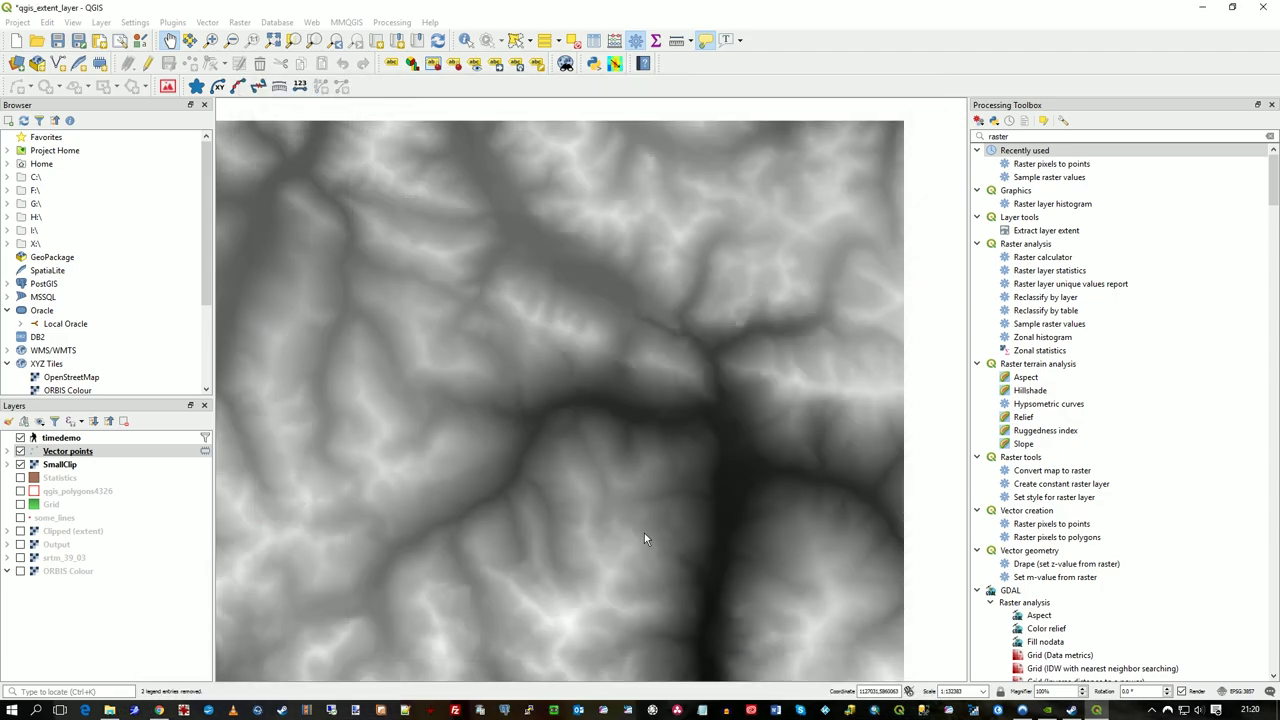
# Step: Zoom the map to the filtered Vector points layer and recentre the view
pyautogui.rightClick(83, 457)
pyautogui.click(125, 426)
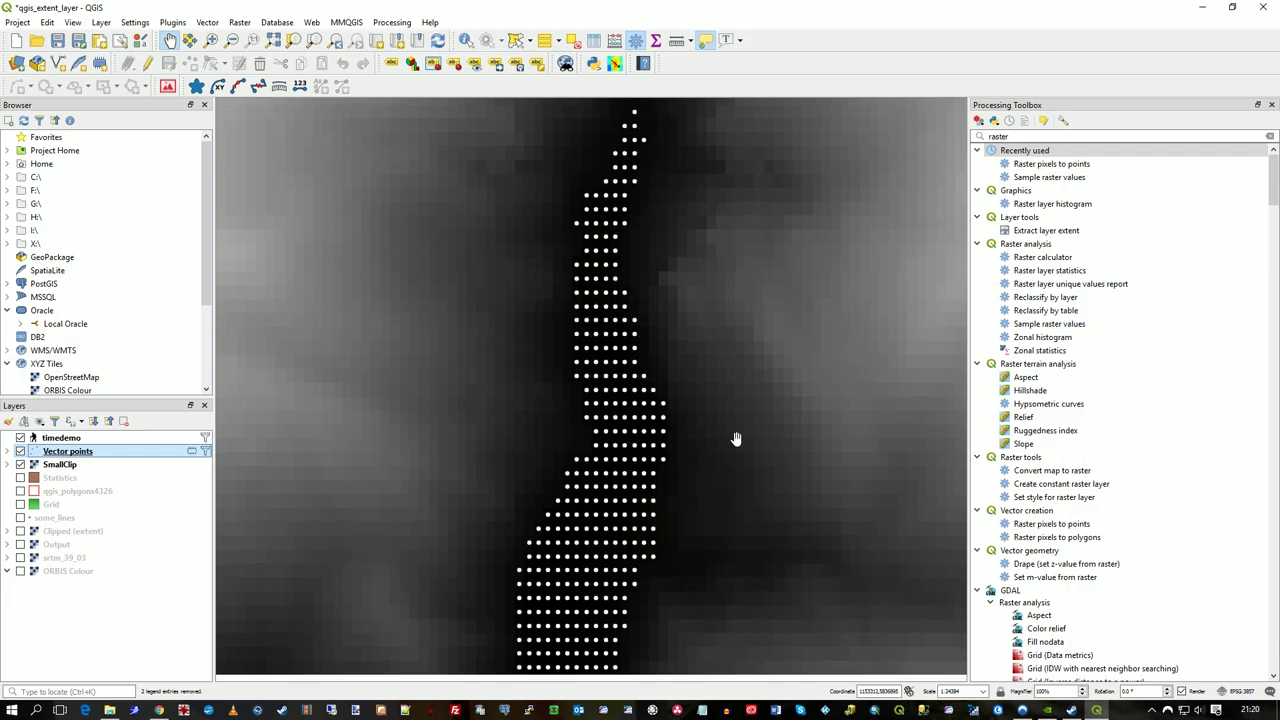
pyautogui.scroll(-2, 600, 440)
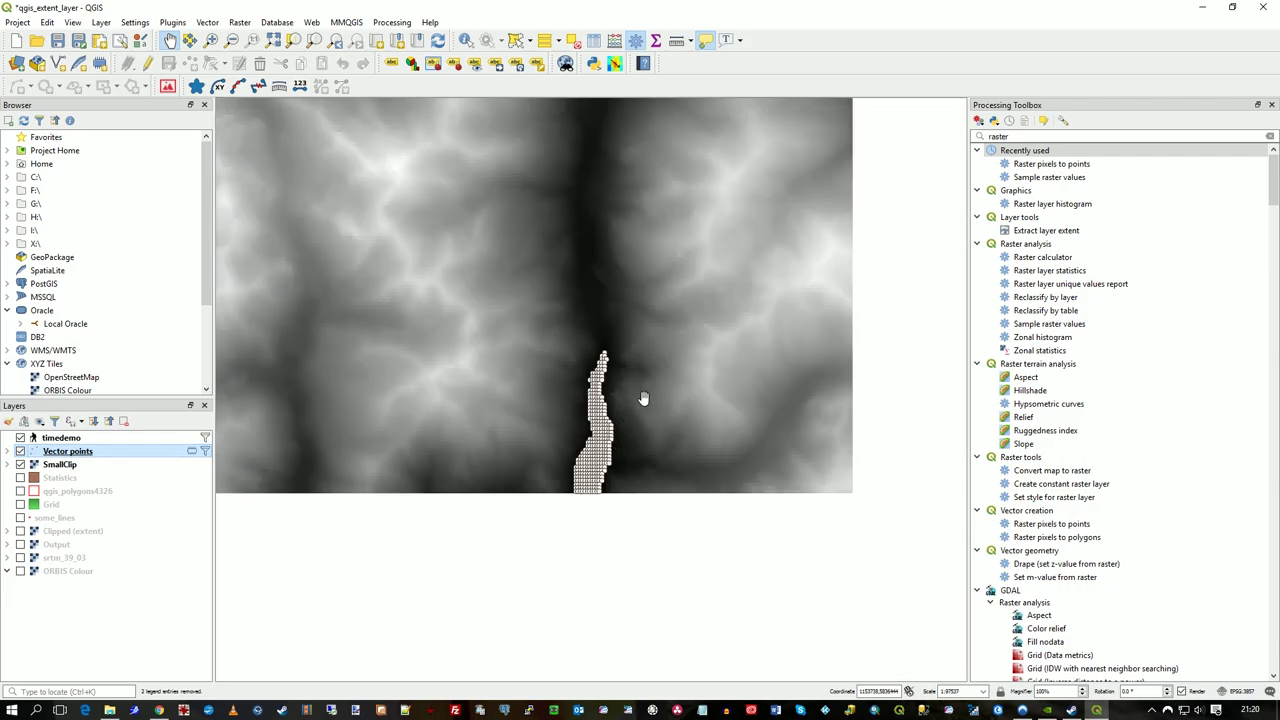
pyautogui.moveTo(643, 398); pyautogui.dragTo(636, 458)
pyautogui.scroll(-1, 638, 456)
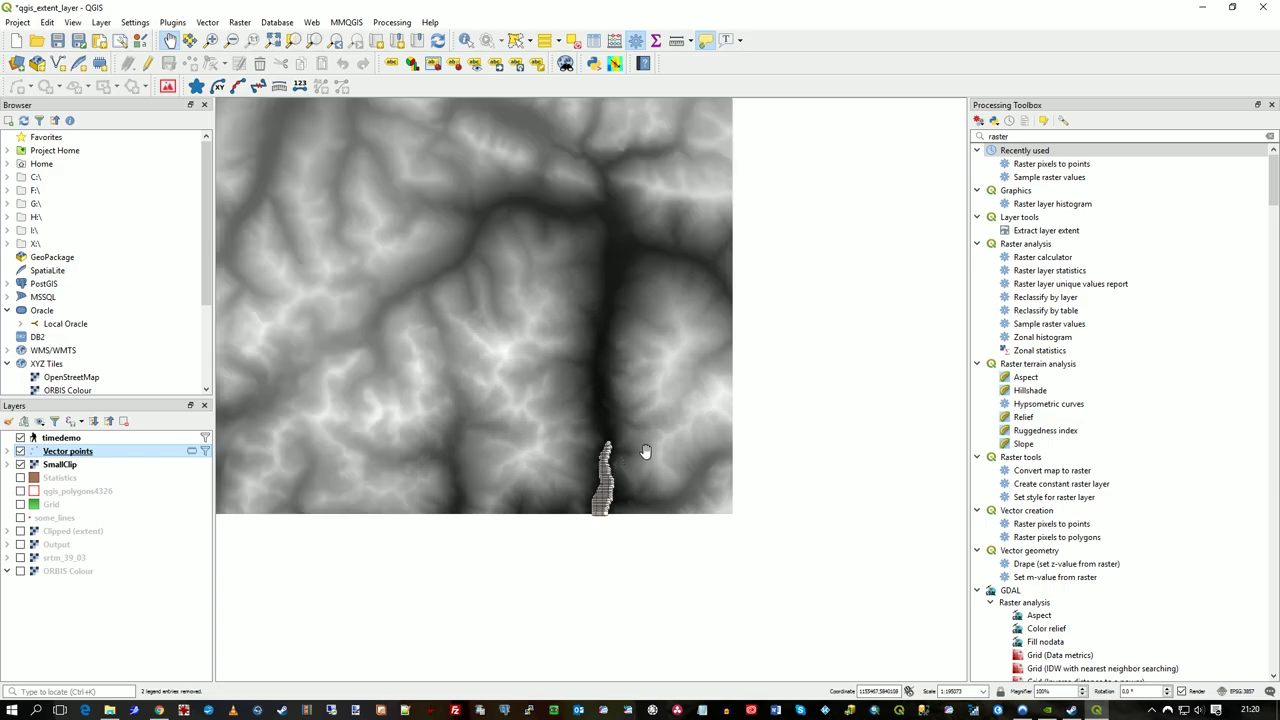
pyautogui.click(569, 342)
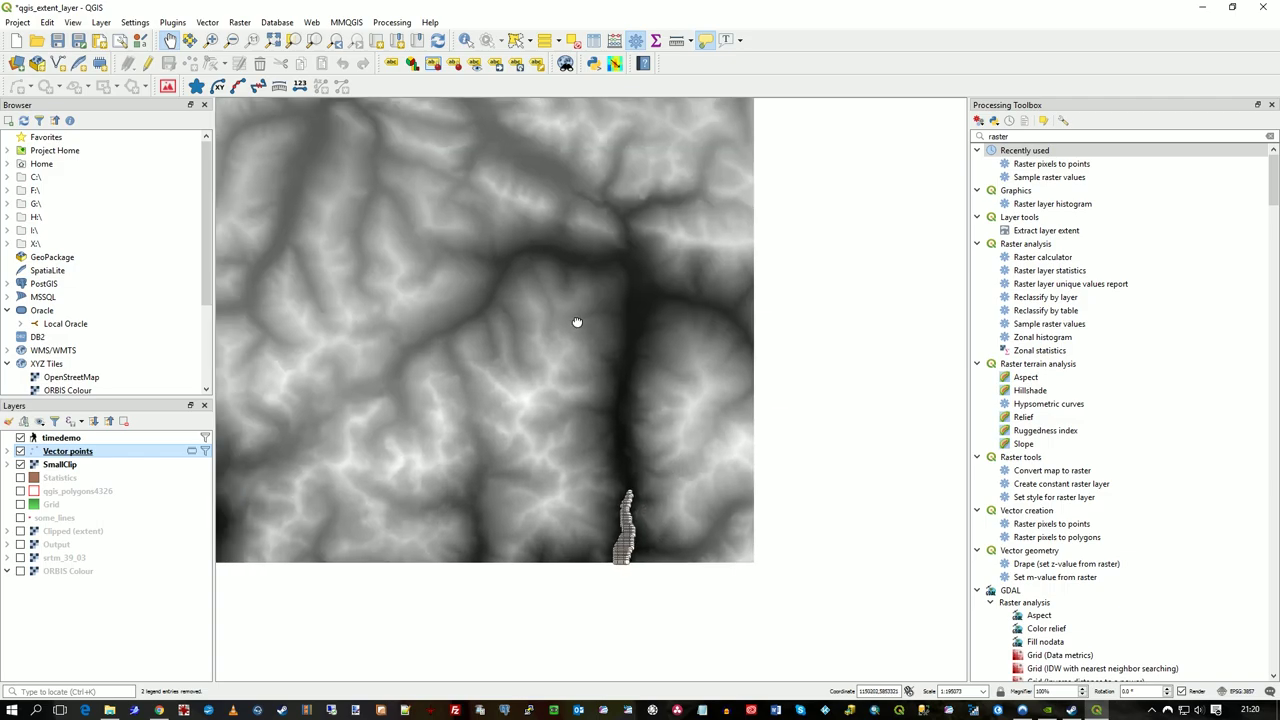
pyautogui.moveTo(577, 322); pyautogui.dragTo(654, 397)
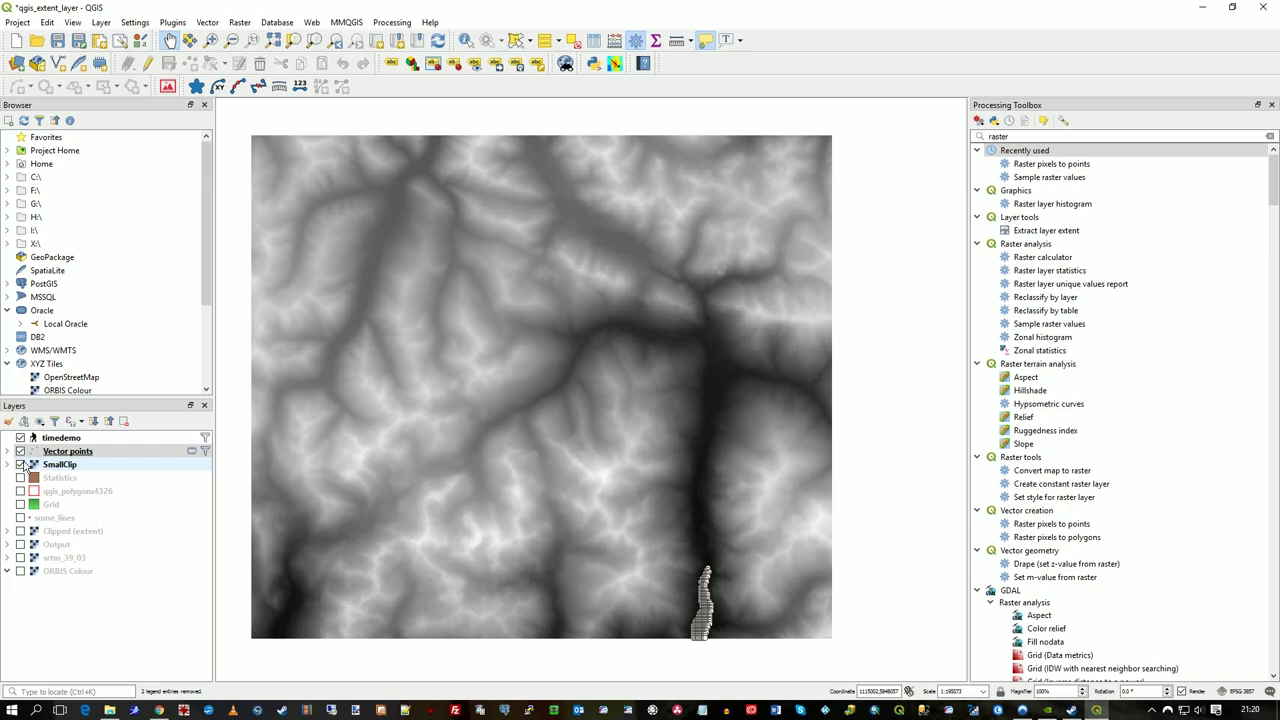
# Step: Hide SmallClip, show ORBIS Colour, and pan so the points are centred
pyautogui.click(20, 465)
pyautogui.click(20, 571)
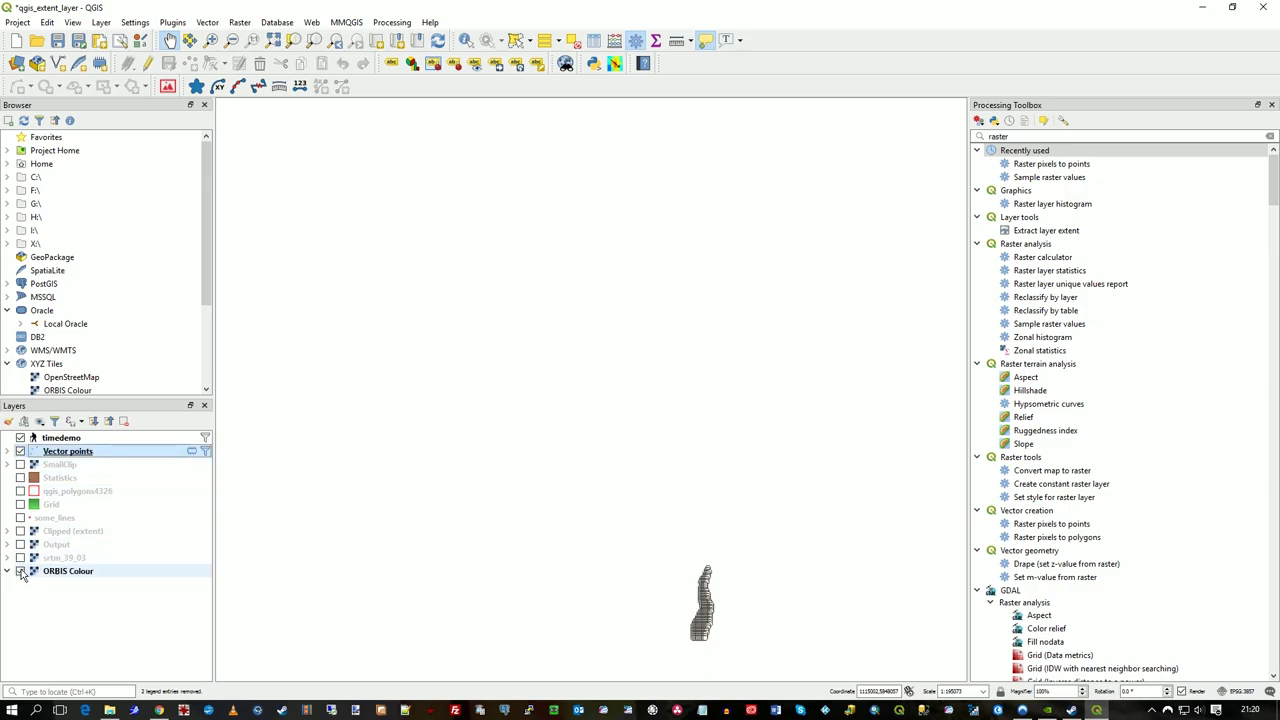
pyautogui.moveTo(791, 534); pyautogui.dragTo(775, 480)
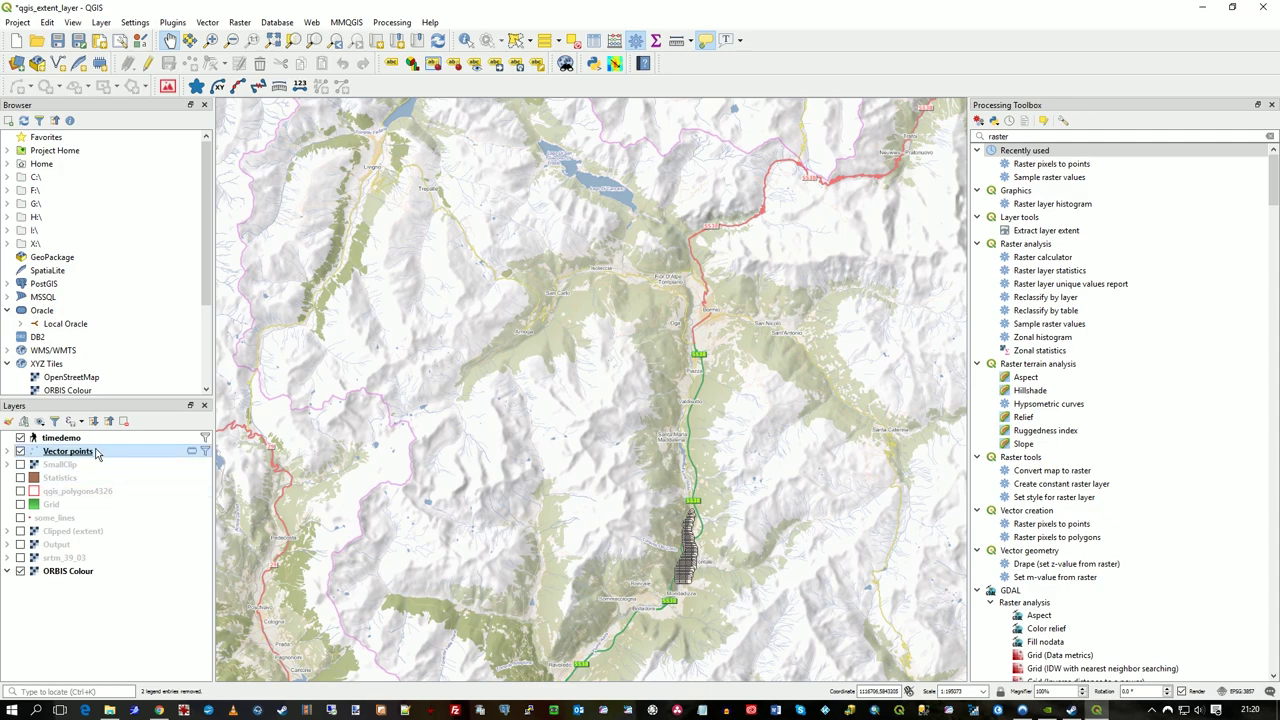
pyautogui.moveTo(77, 455)
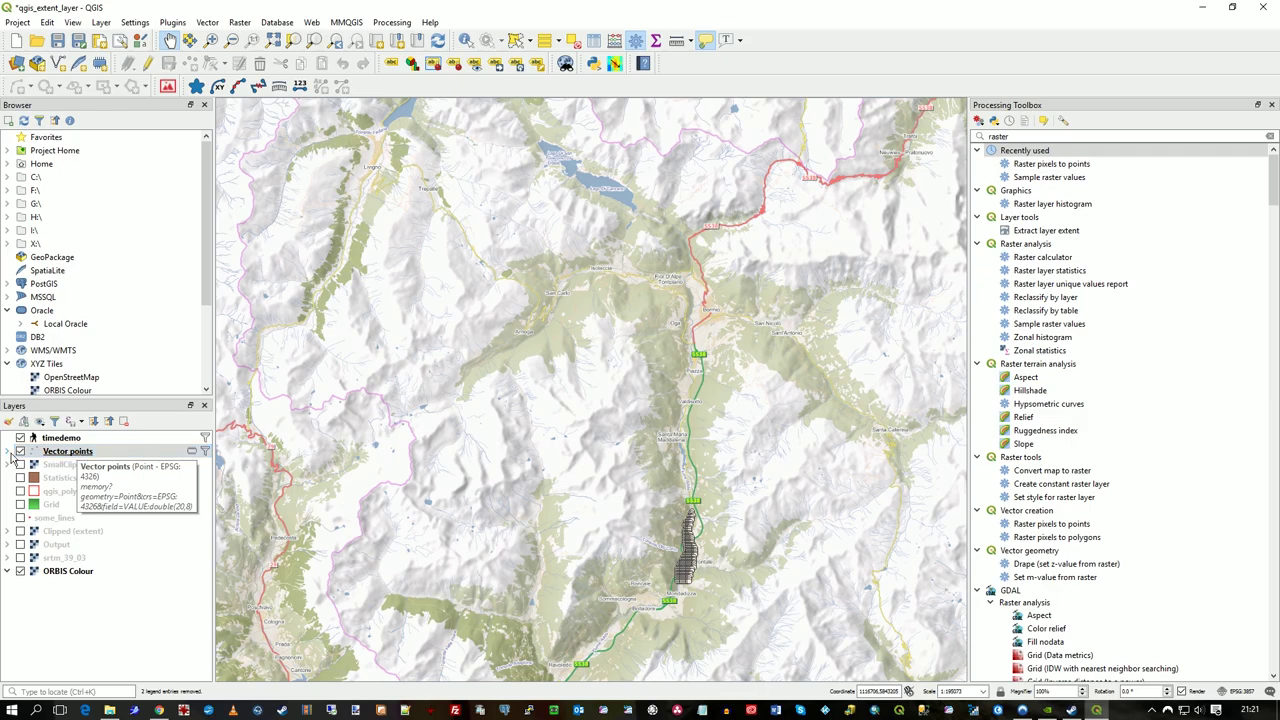
# Step: Delete all old categories and reclassify Vector points by VALUE, then apply and close the properties
pyautogui.click(55, 455)
pyautogui.doubleClick(55, 455)
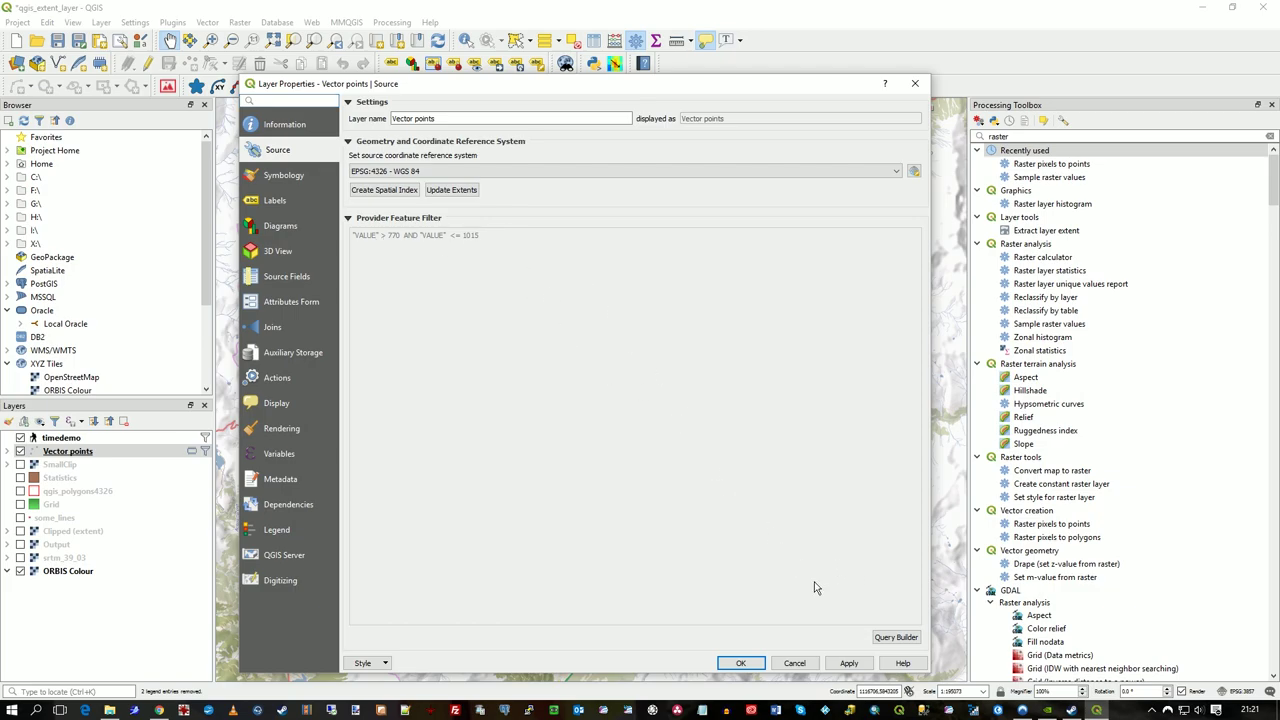
pyautogui.click(800, 664)
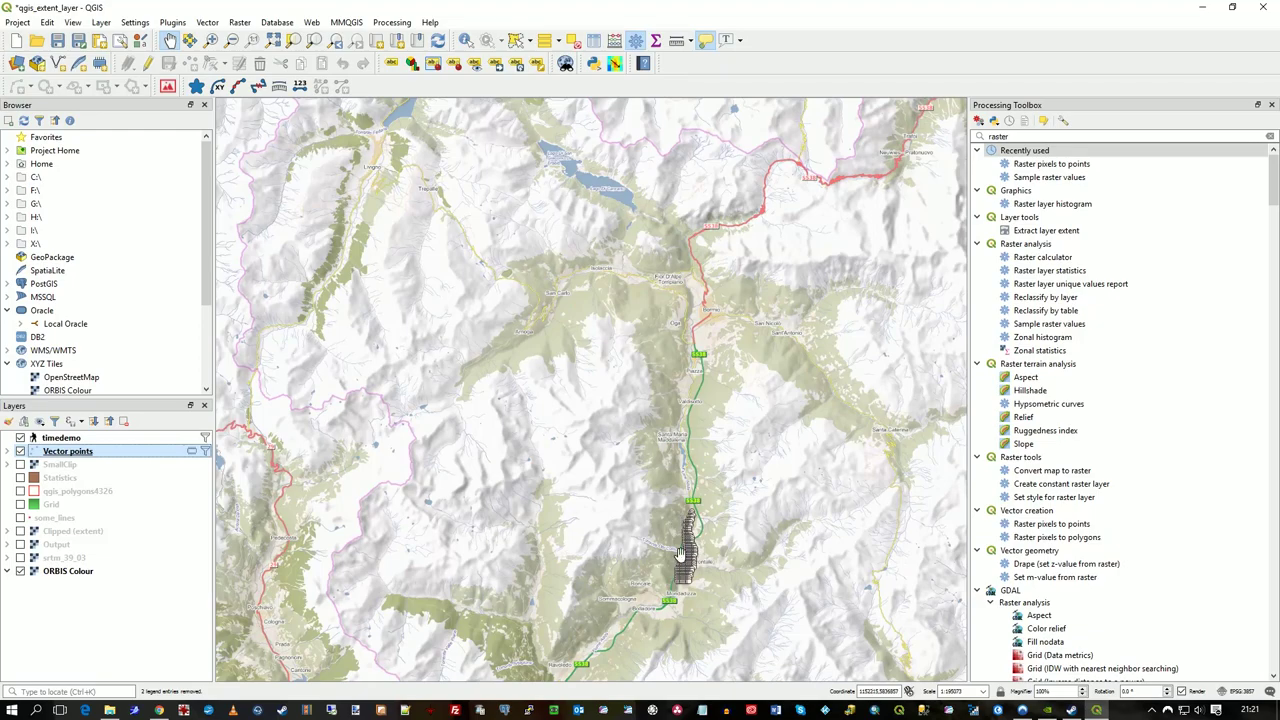
pyautogui.doubleClick(60, 451)
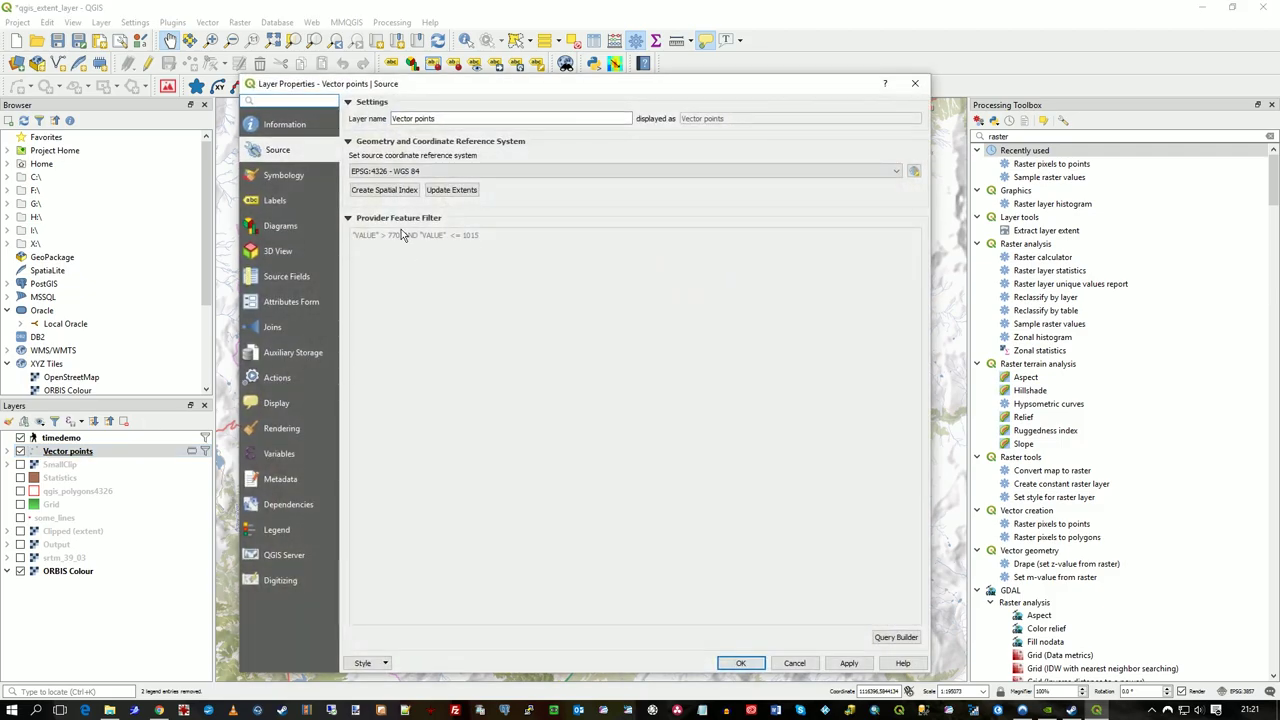
pyautogui.click(285, 176)
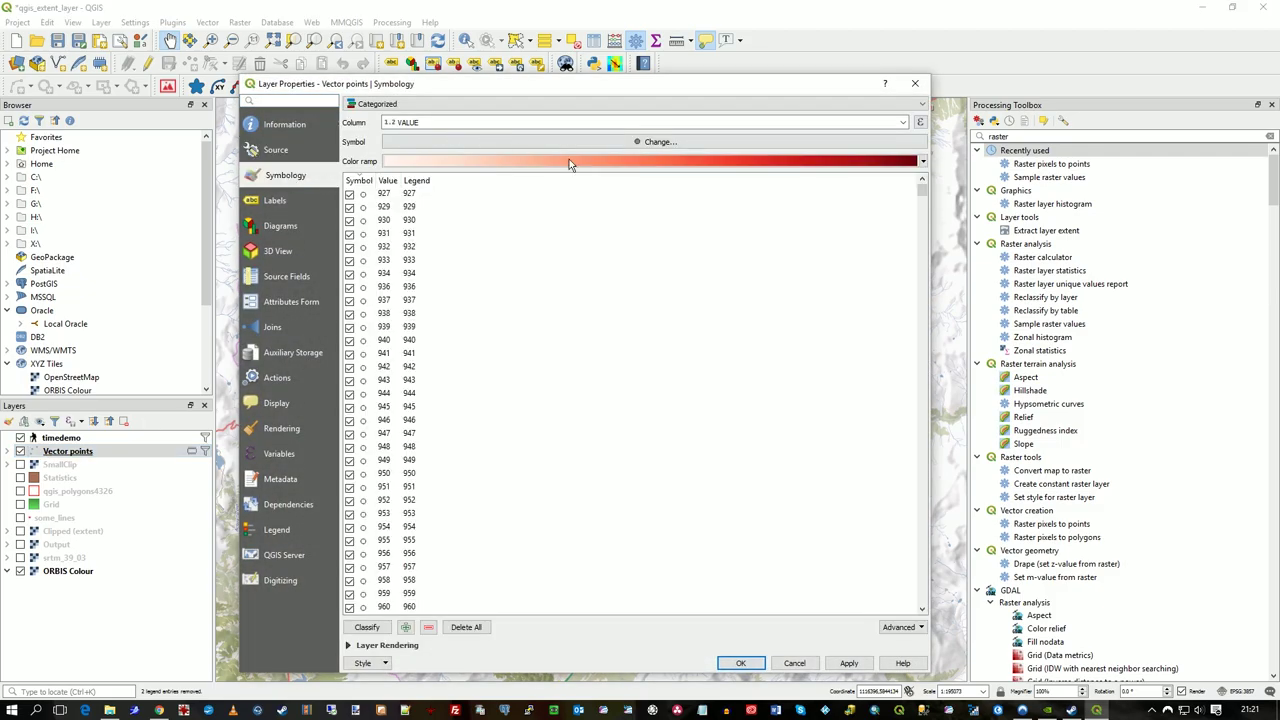
pyautogui.click(469, 629)
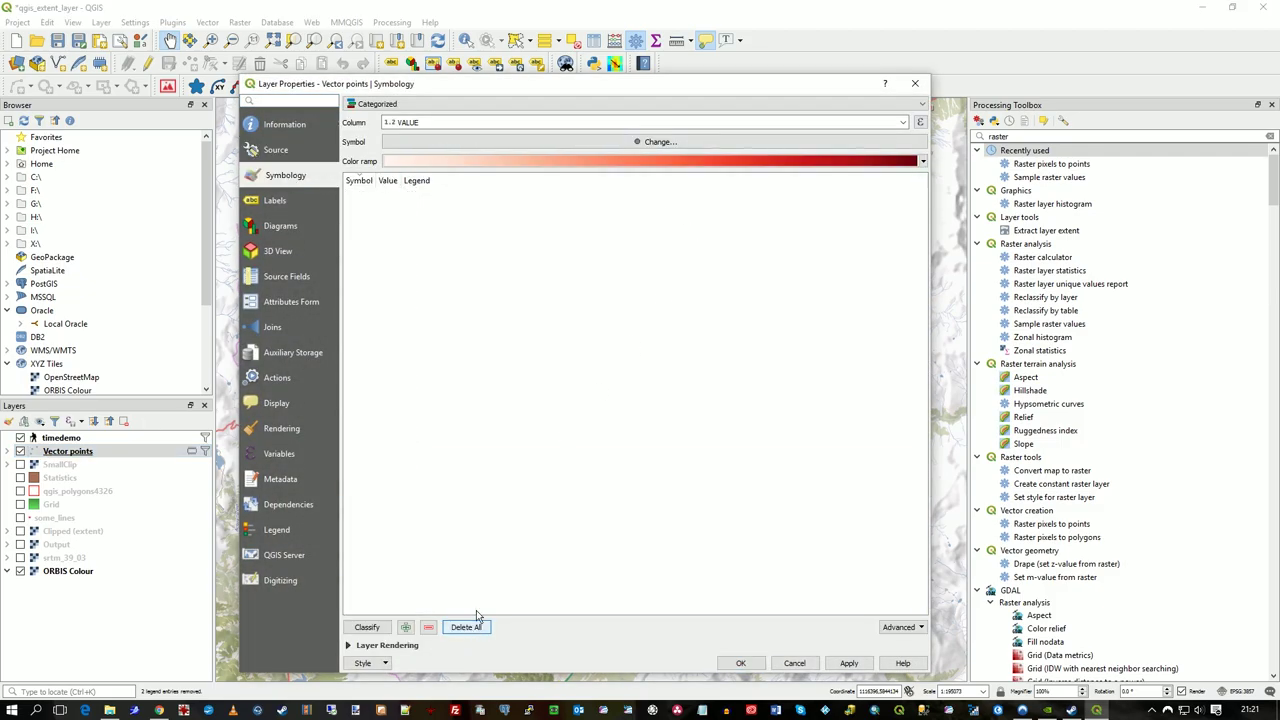
pyautogui.click(370, 629)
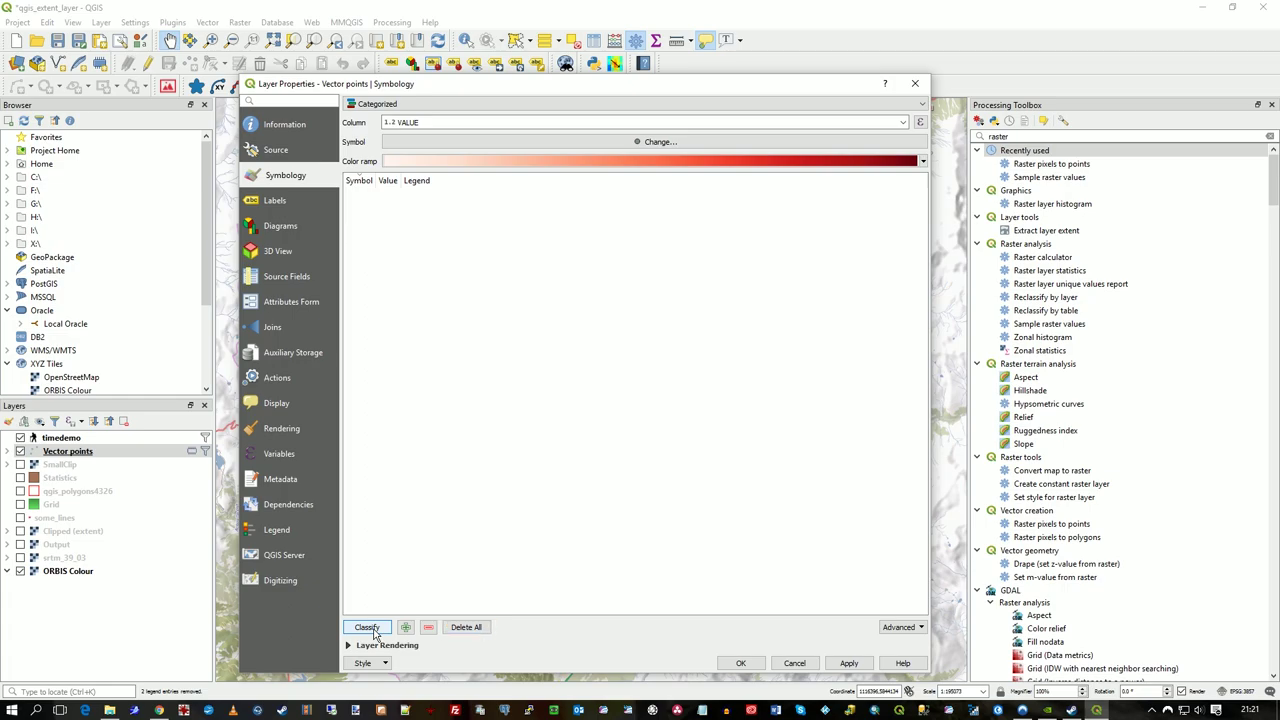
pyautogui.click(848, 663)
pyautogui.click(739, 664)
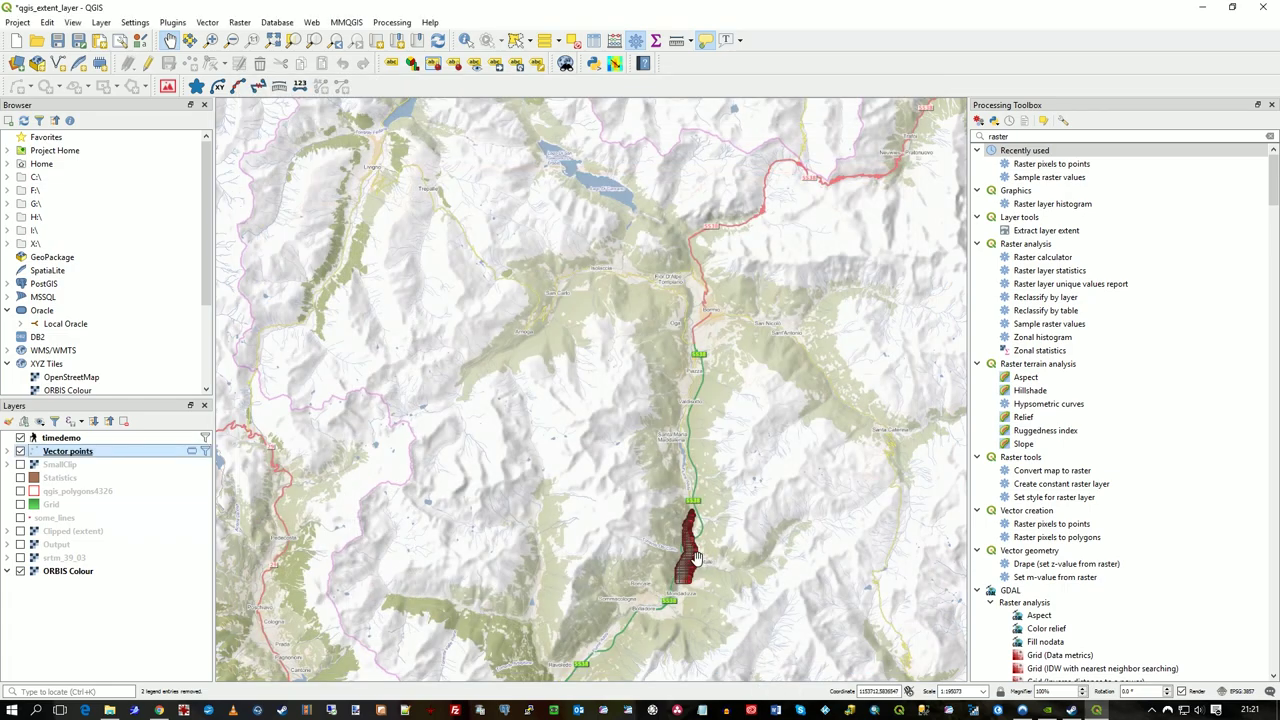
# Step: Zoom and pan in closely on the red valley points over the ORBIS Colour basemap
pyautogui.moveTo(686, 553)
pyautogui.scroll(1, 686, 553)
pyautogui.scroll(1, 675, 523)
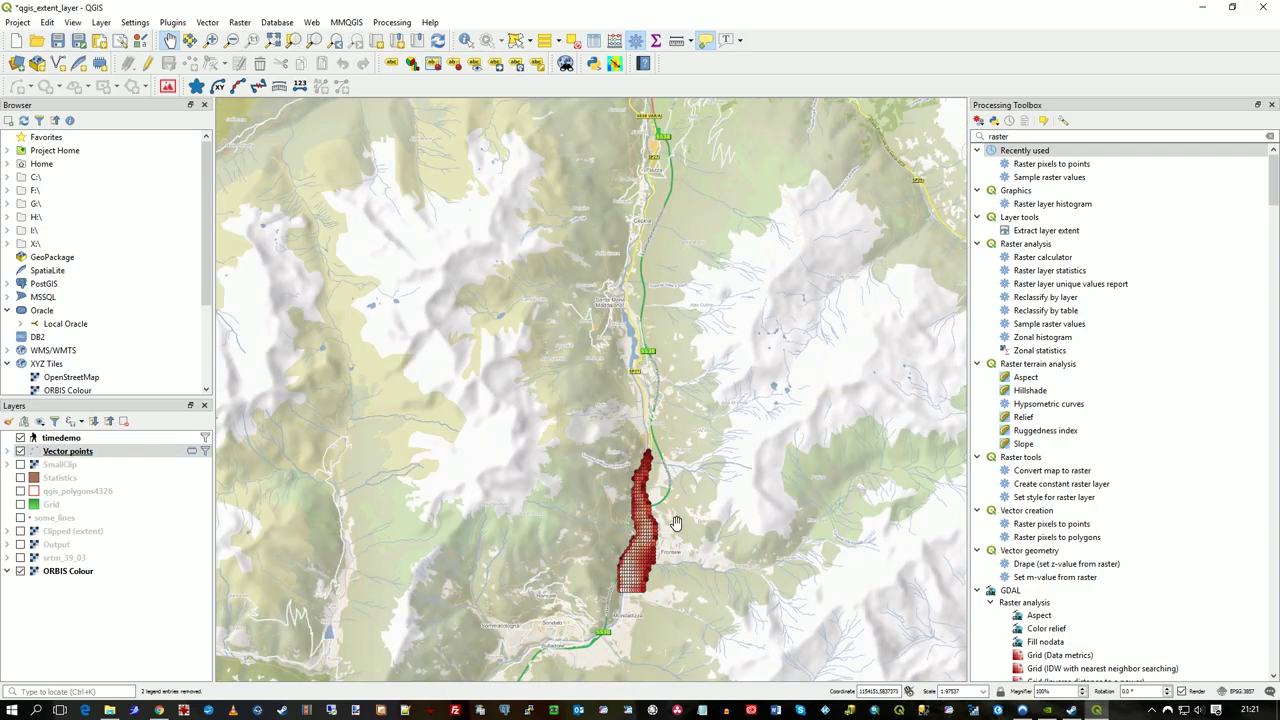
pyautogui.moveTo(676, 524); pyautogui.dragTo(727, 469)
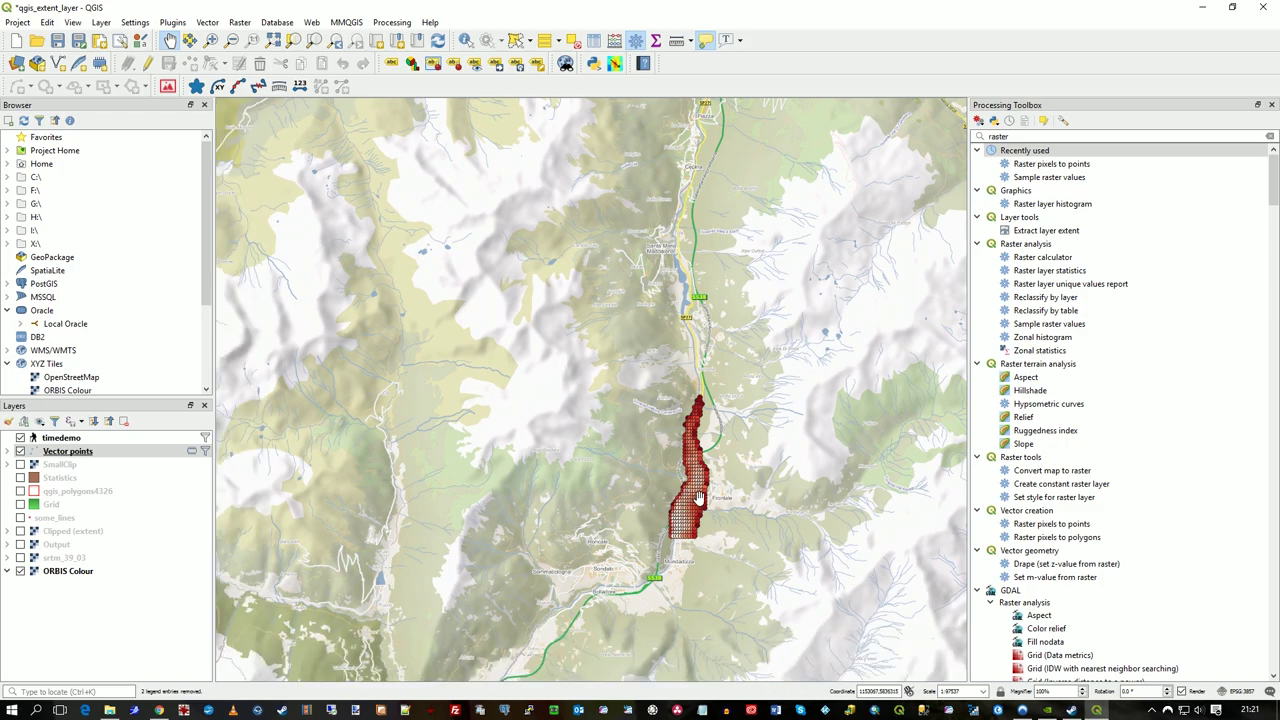
pyautogui.moveTo(698, 497)
pyautogui.scroll(-1, 692, 490)
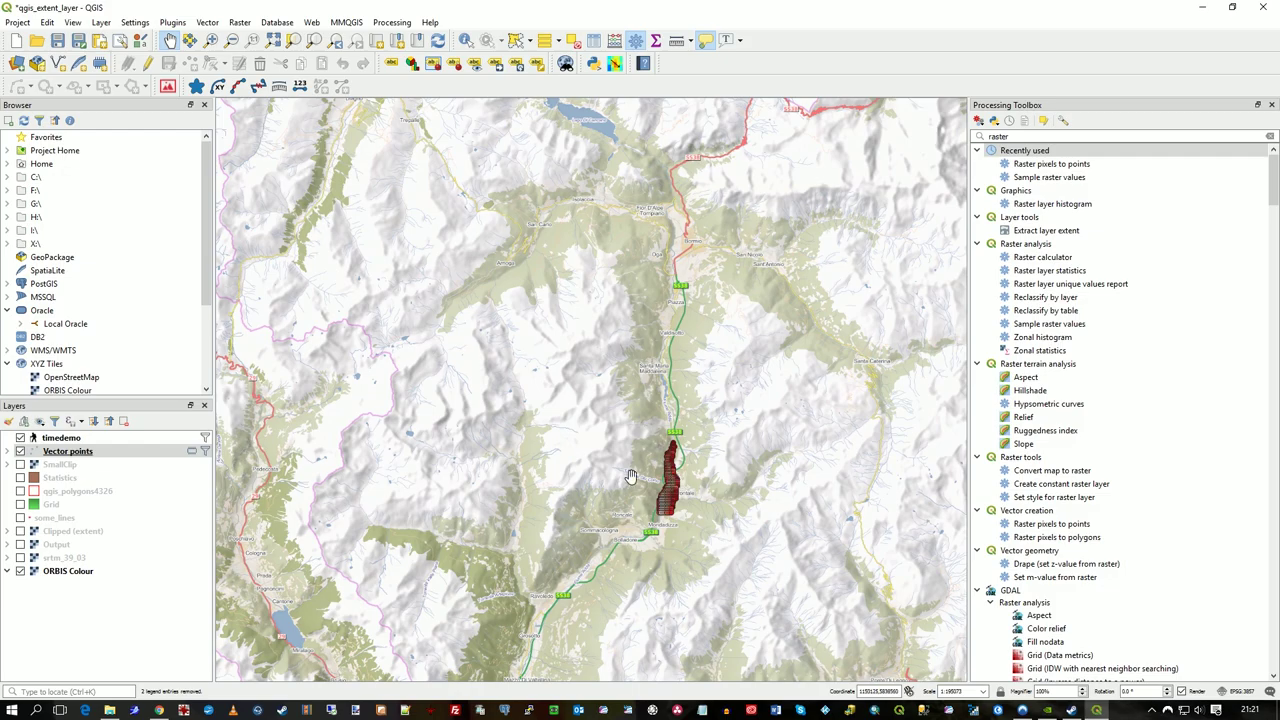
pyautogui.scroll(2, 680, 485)
pyautogui.scroll(-1, 582, 506)
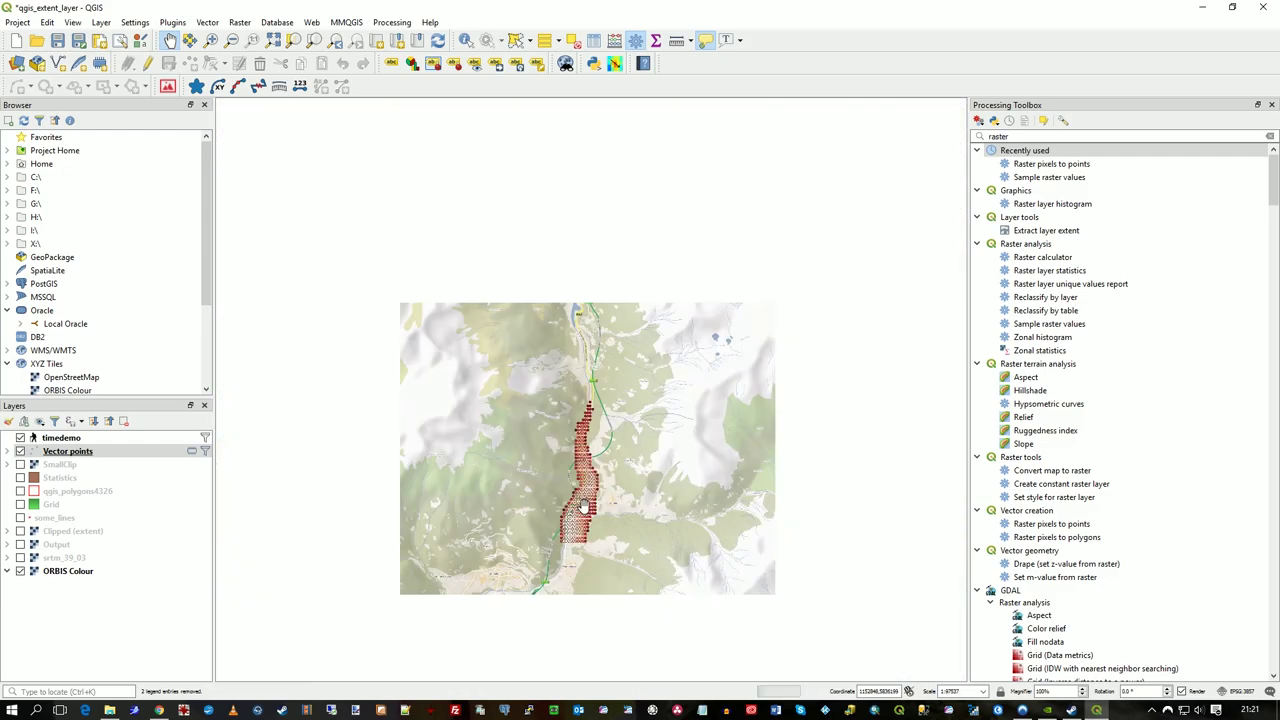
pyautogui.moveTo(624, 496); pyautogui.dragTo(678, 510)
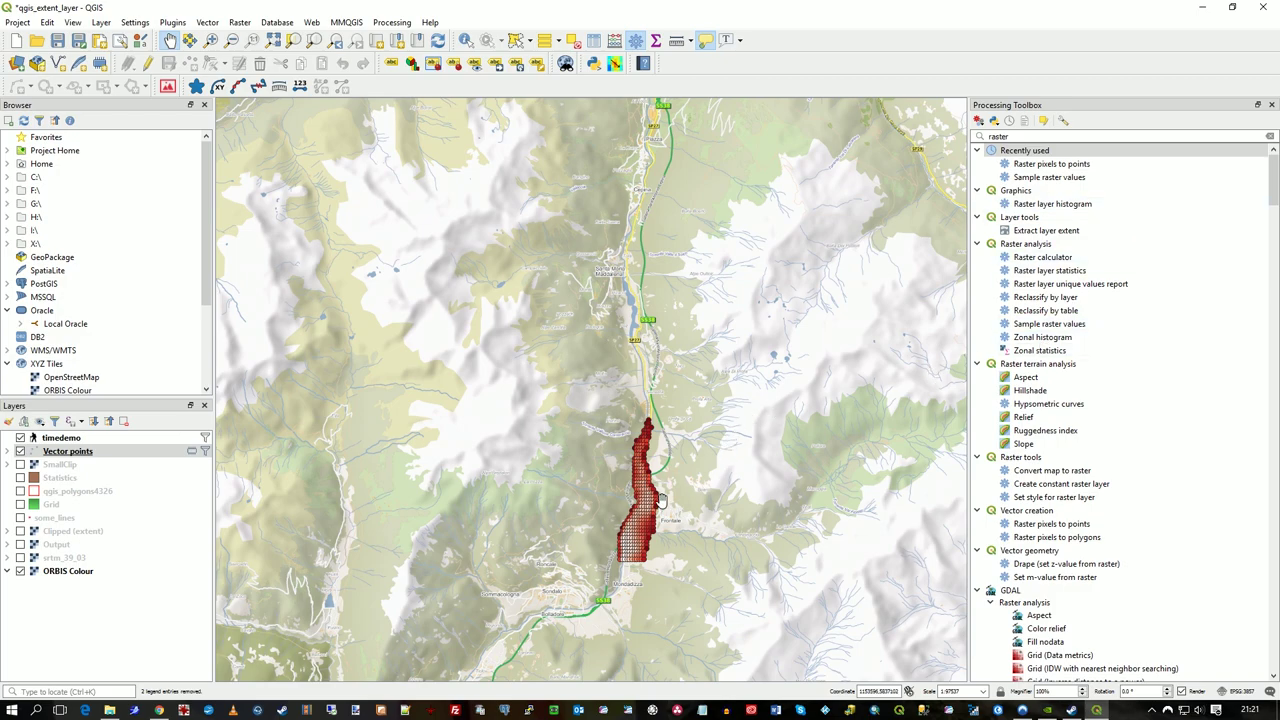
pyautogui.scroll(1, 636, 515)
pyautogui.moveTo(700, 483); pyautogui.dragTo(646, 449)
pyautogui.moveTo(646, 449)
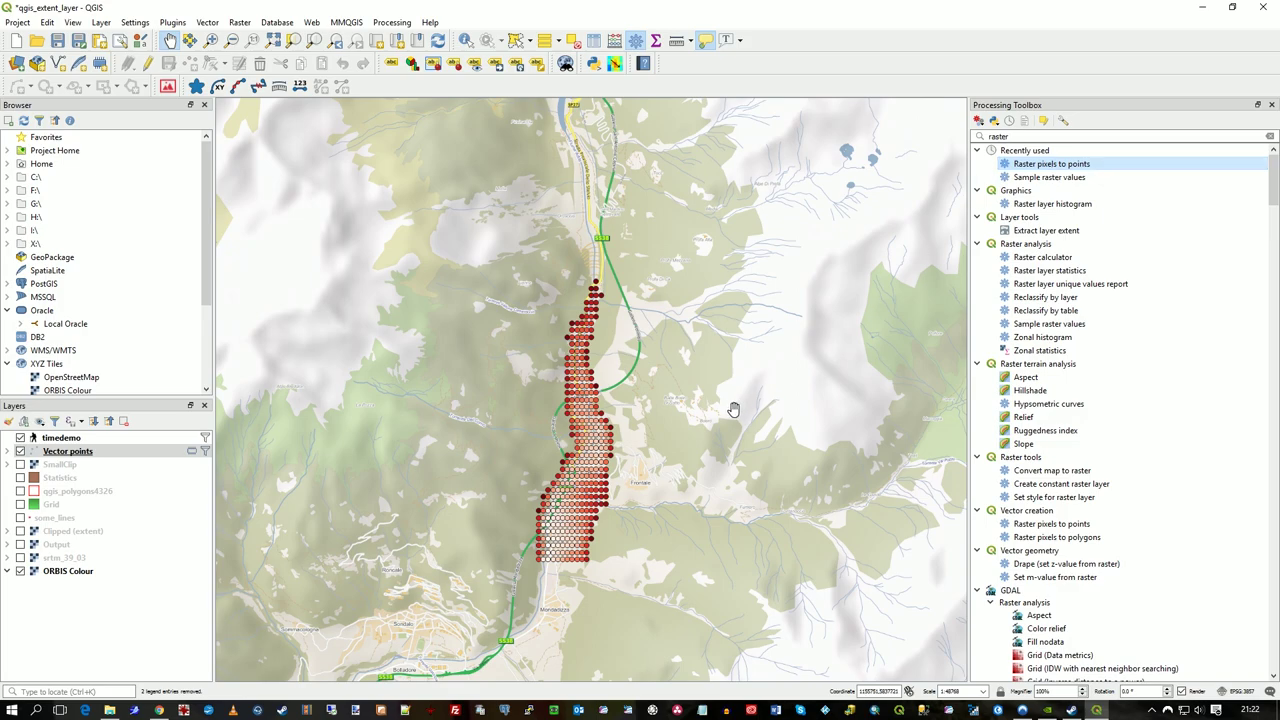
pyautogui.doubleClick(1055, 167)
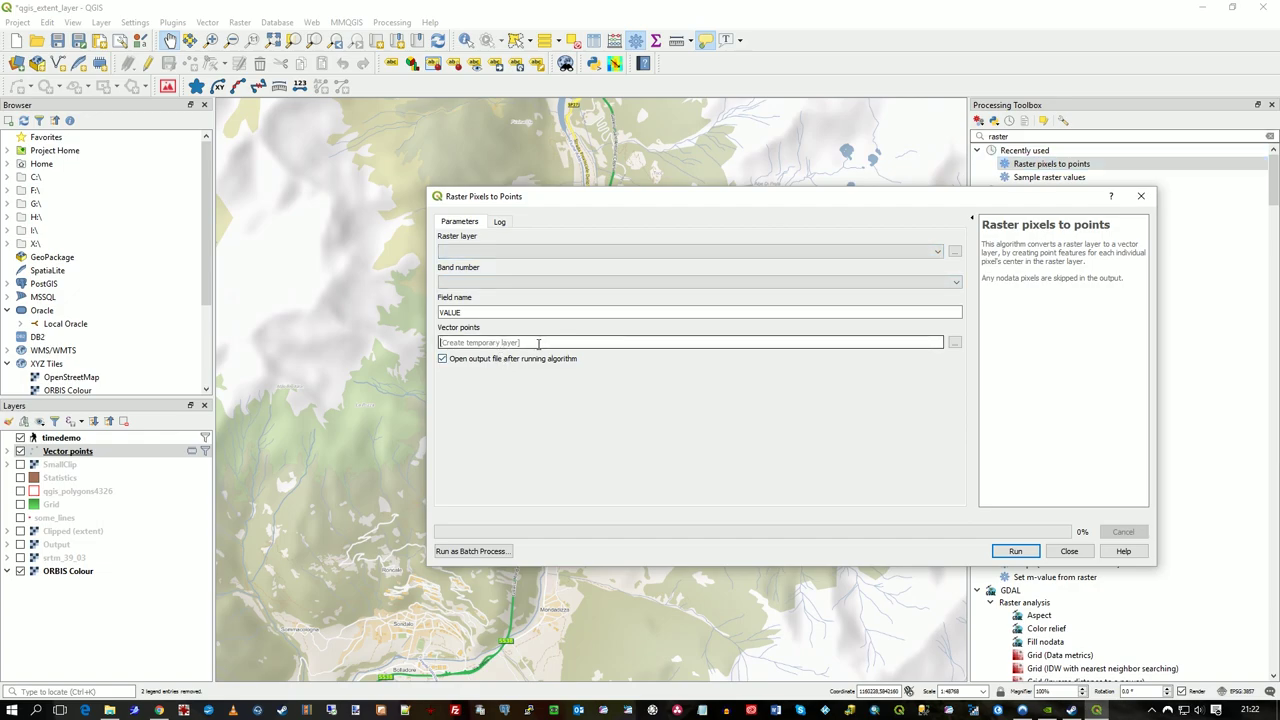
pyautogui.write('c:\\temp\\myrasterpoints')
pyautogui.click(551, 341)
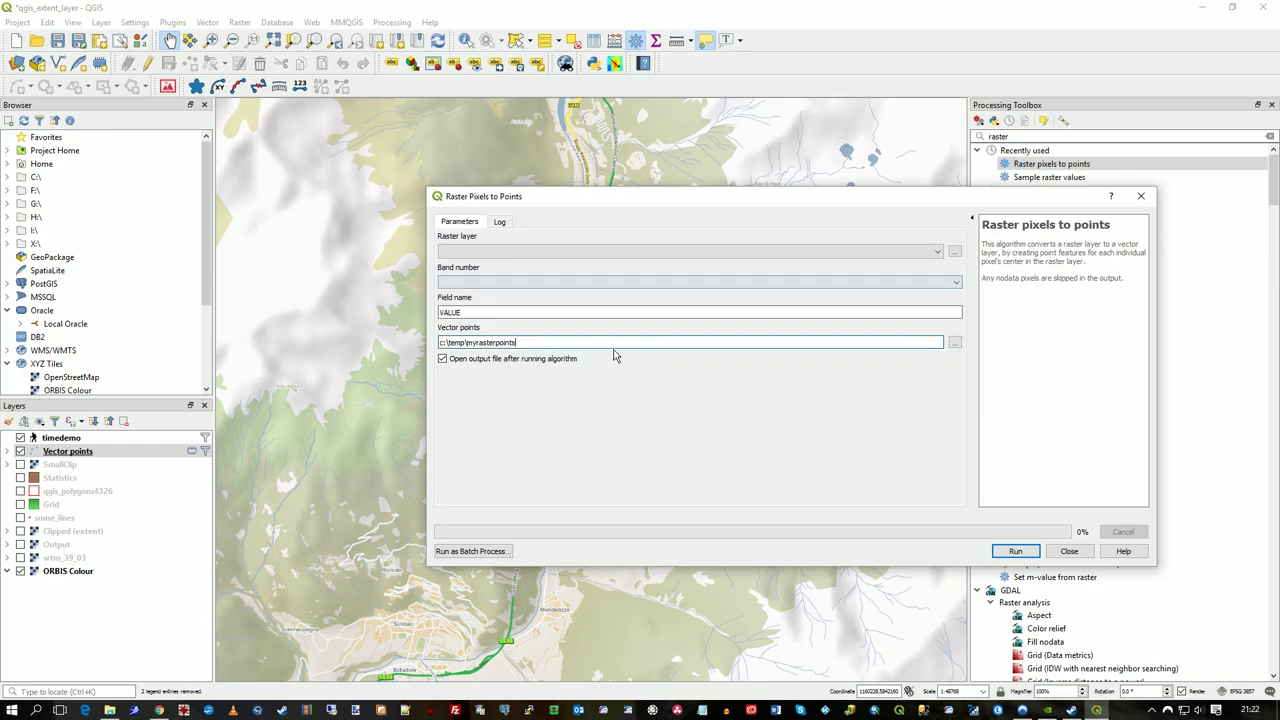
pyautogui.click(1069, 551)
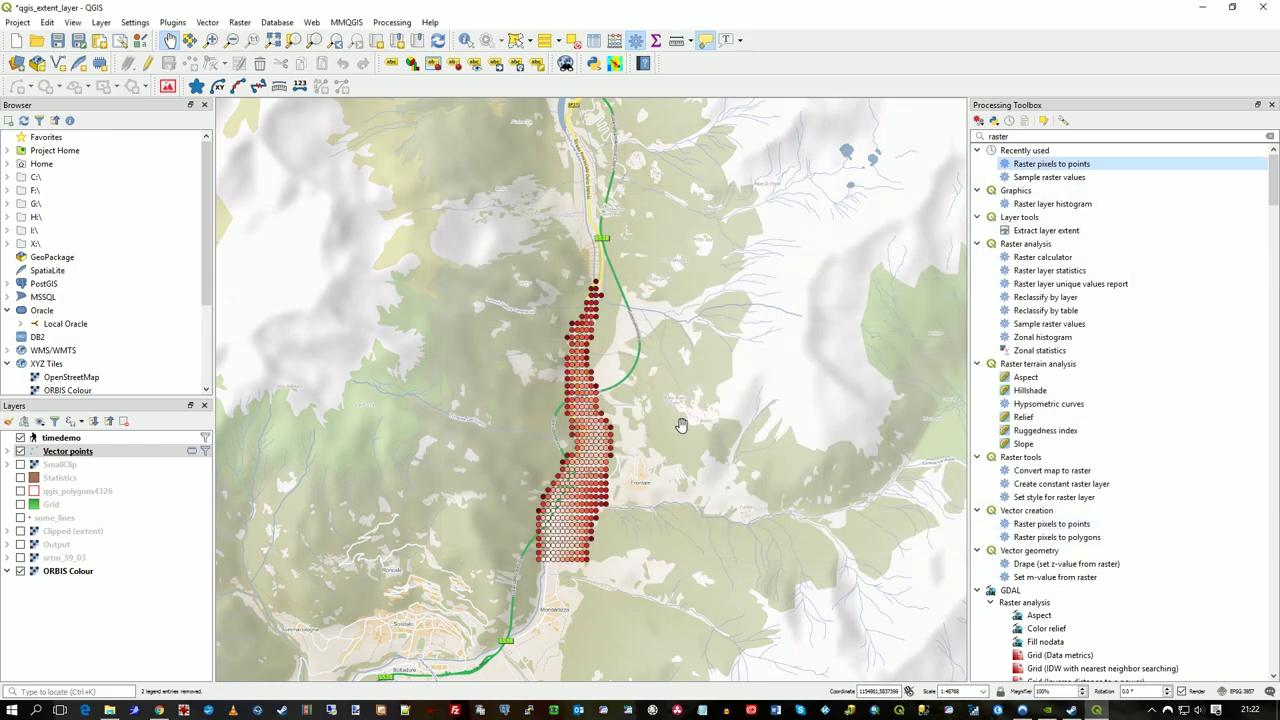
# Step: Identify several valley points on Vector points, reading values such as 1000, 948, 990 and 947
pyautogui.click(465, 40)
pyautogui.click(66, 455)
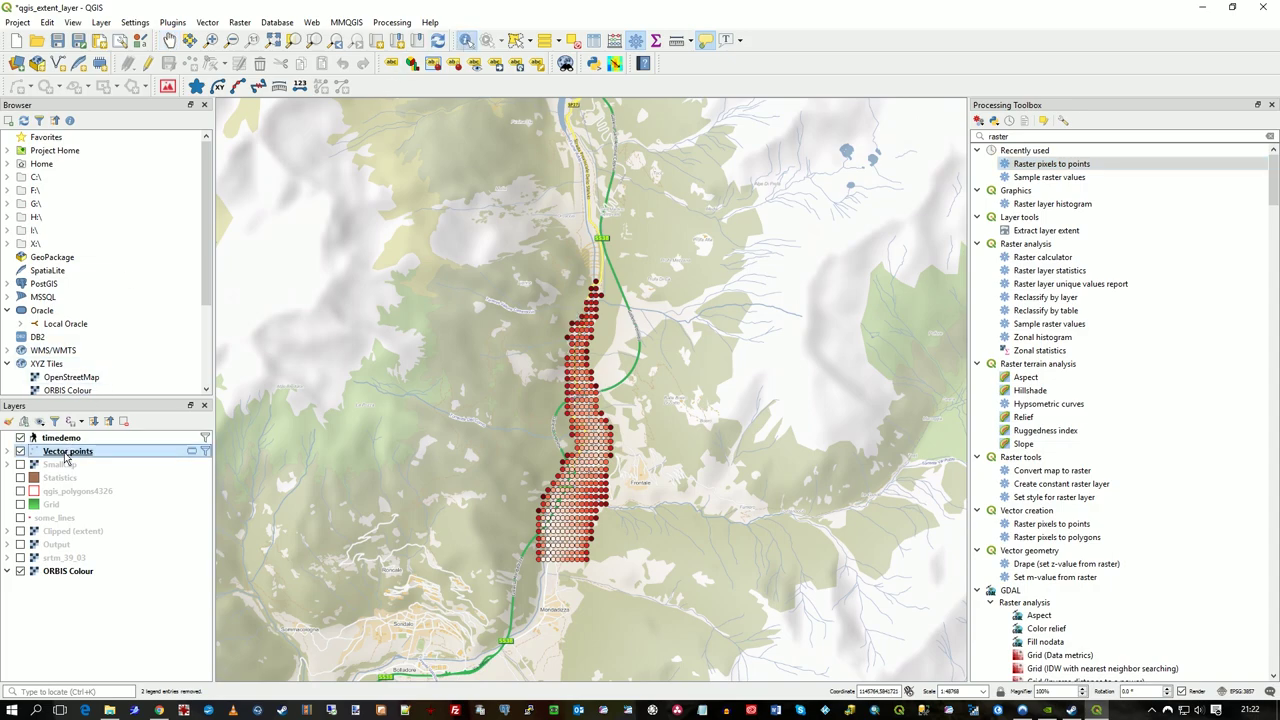
pyautogui.click(577, 432)
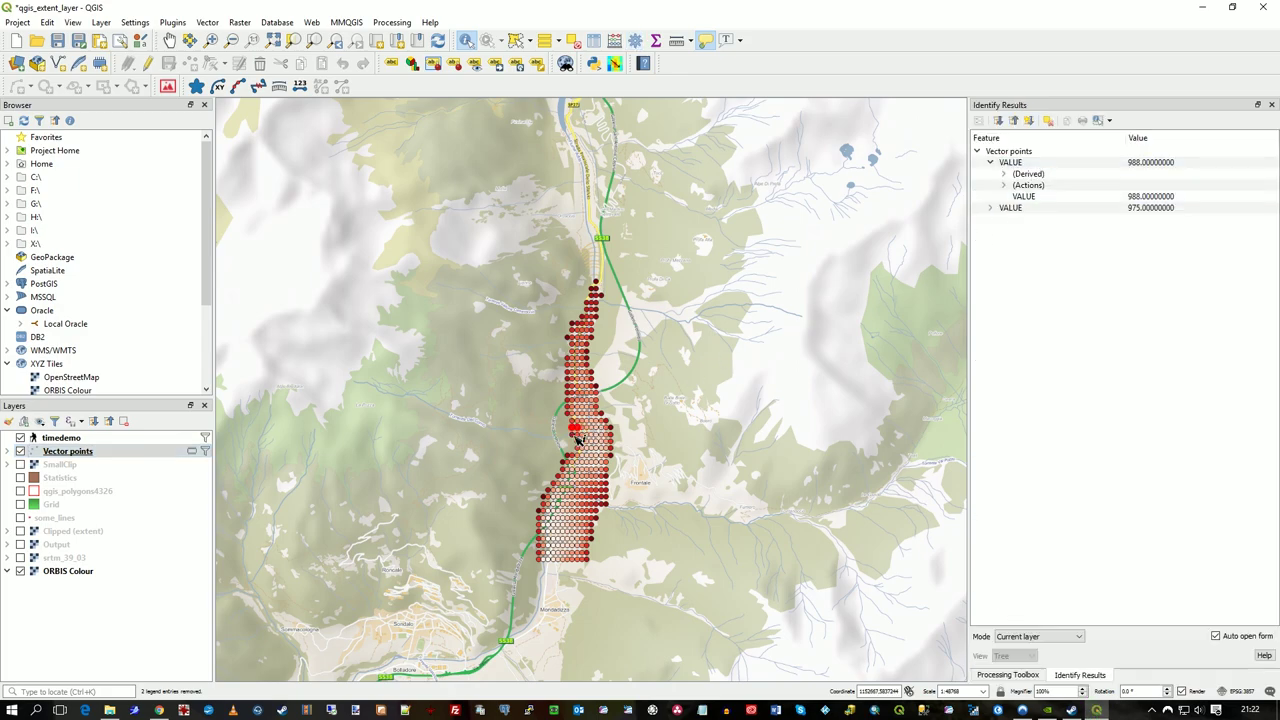
pyautogui.scroll(2, 577, 432)
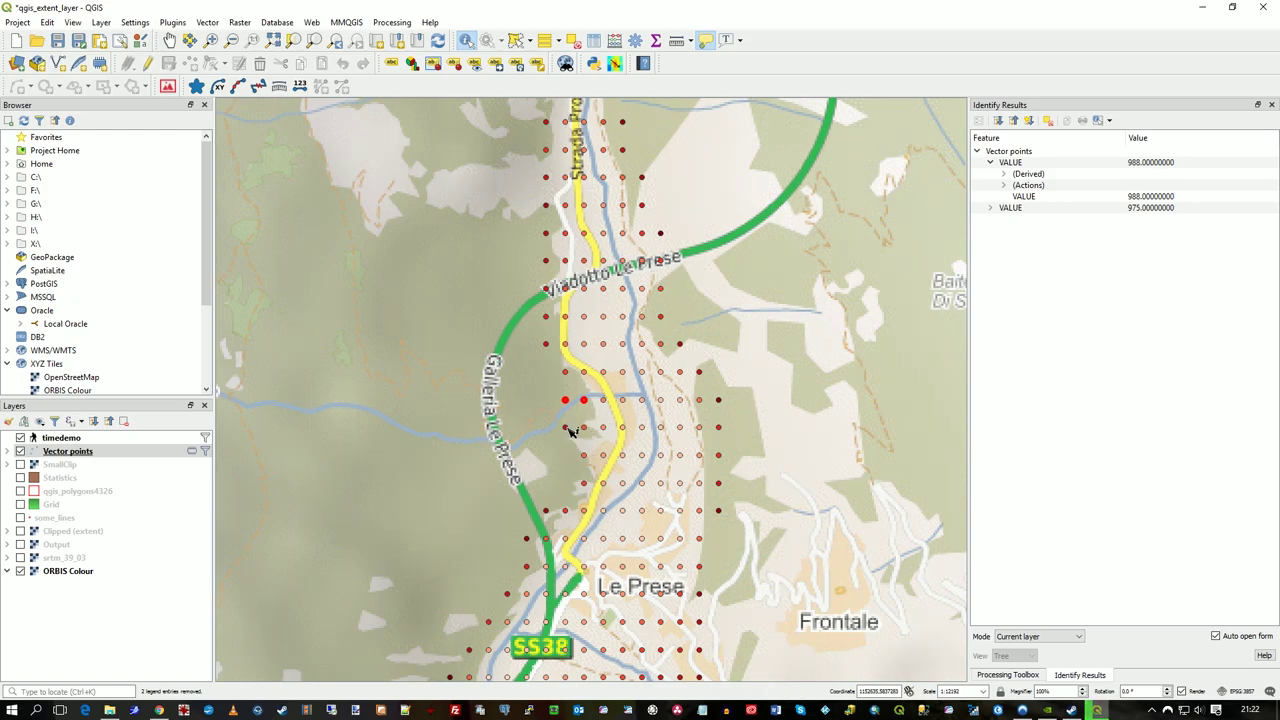
pyautogui.click(567, 428)
pyautogui.click(568, 401)
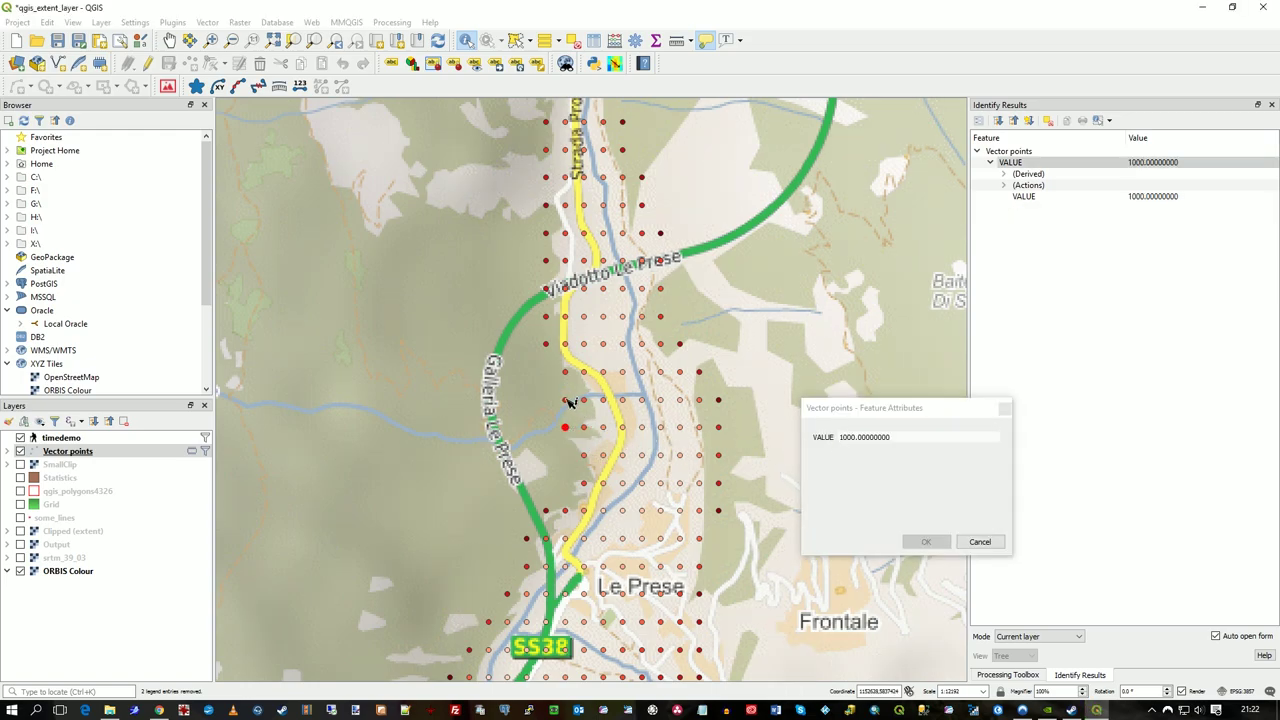
pyautogui.click(628, 403)
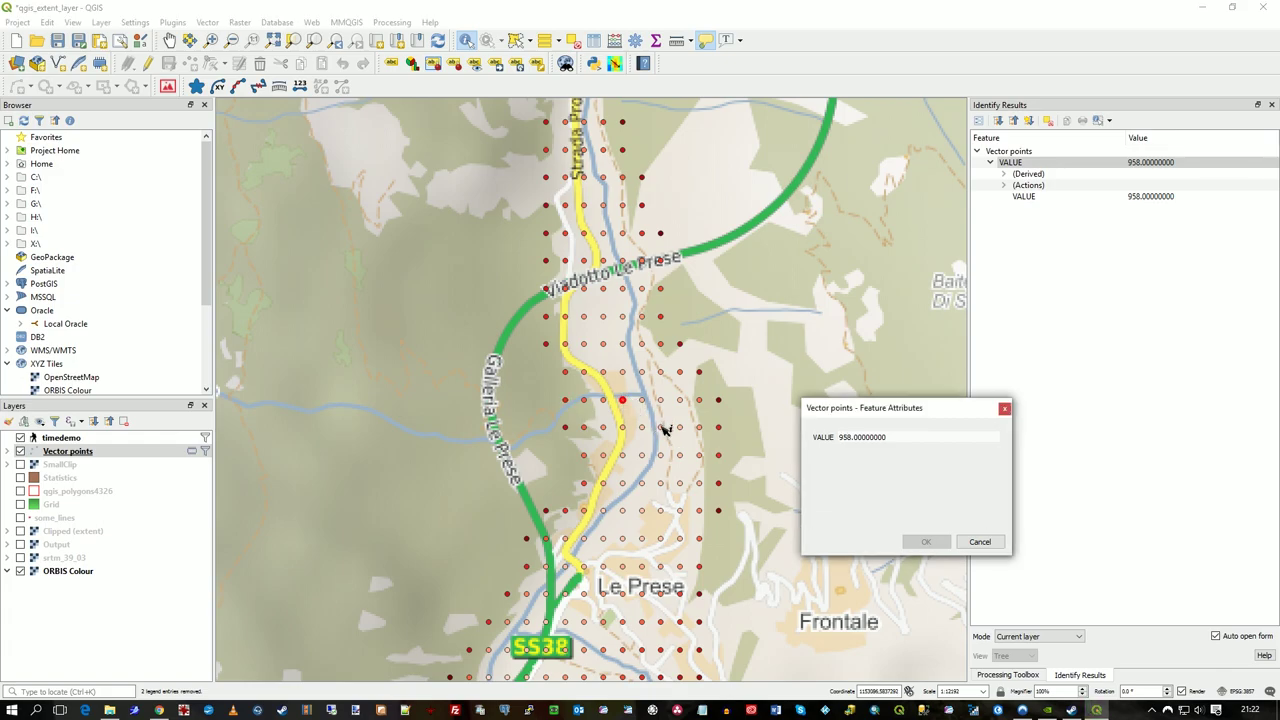
pyautogui.click(662, 428)
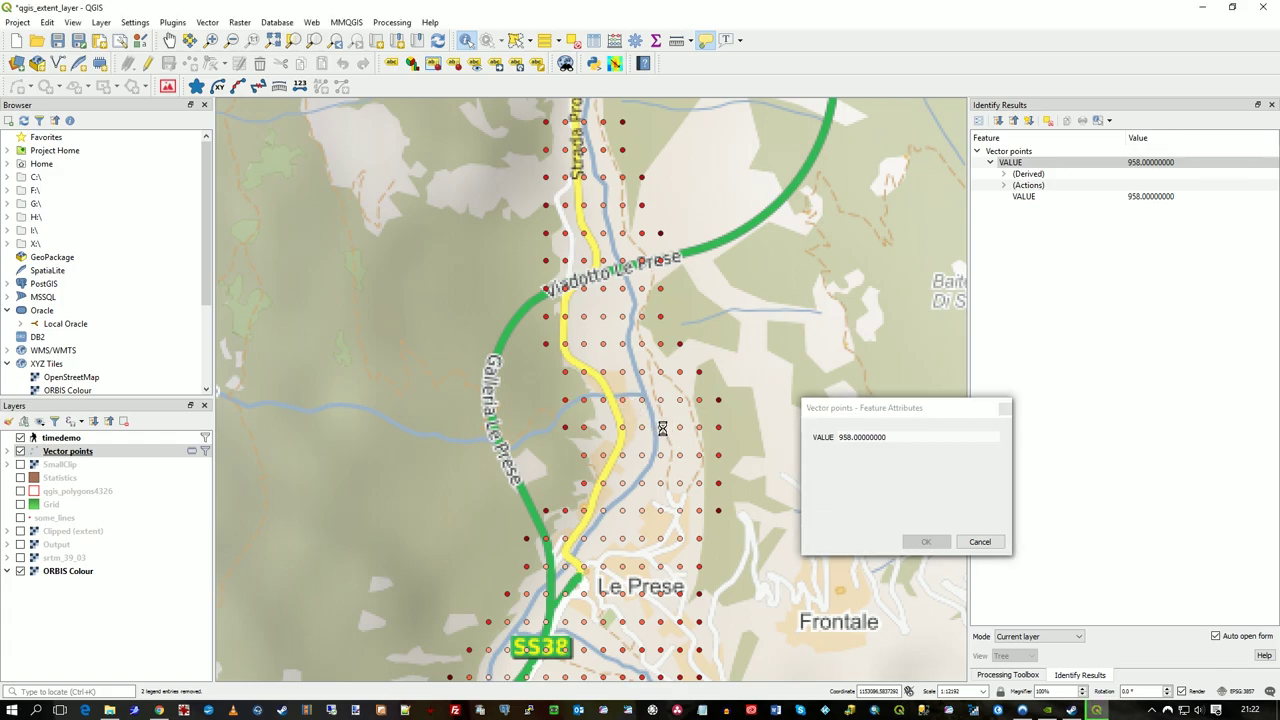
pyautogui.click(718, 428)
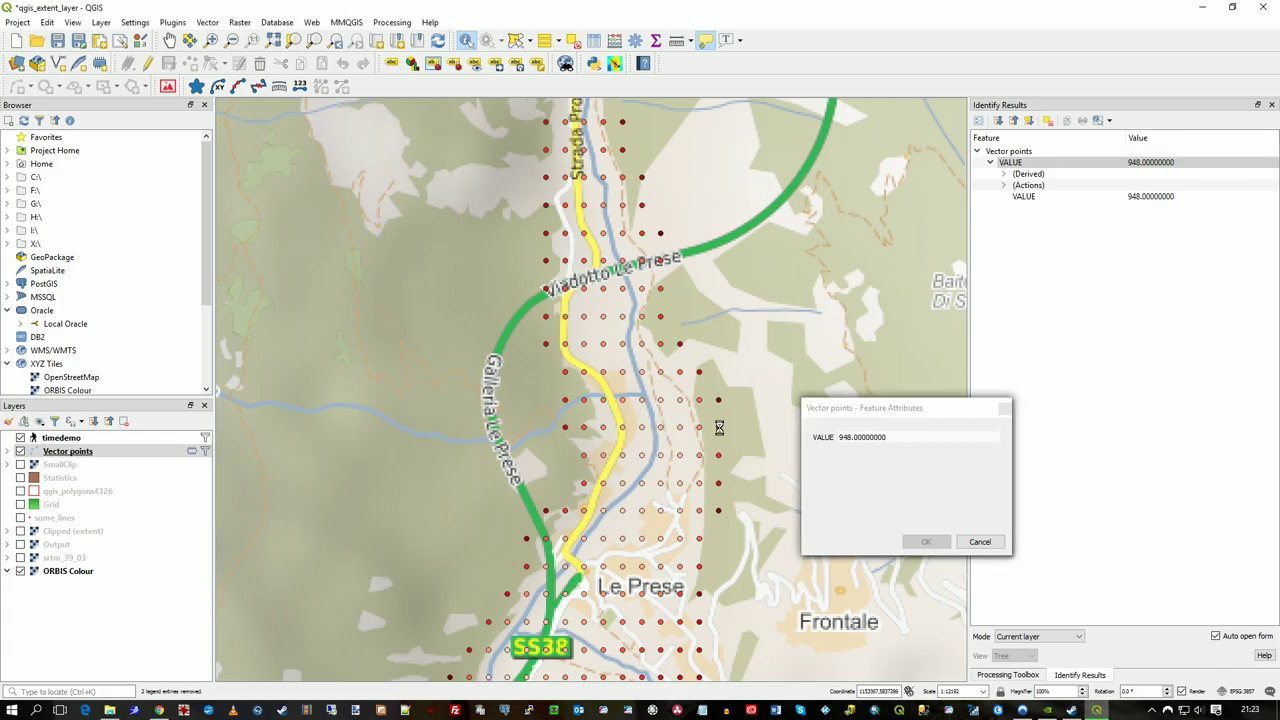
pyautogui.click(661, 484)
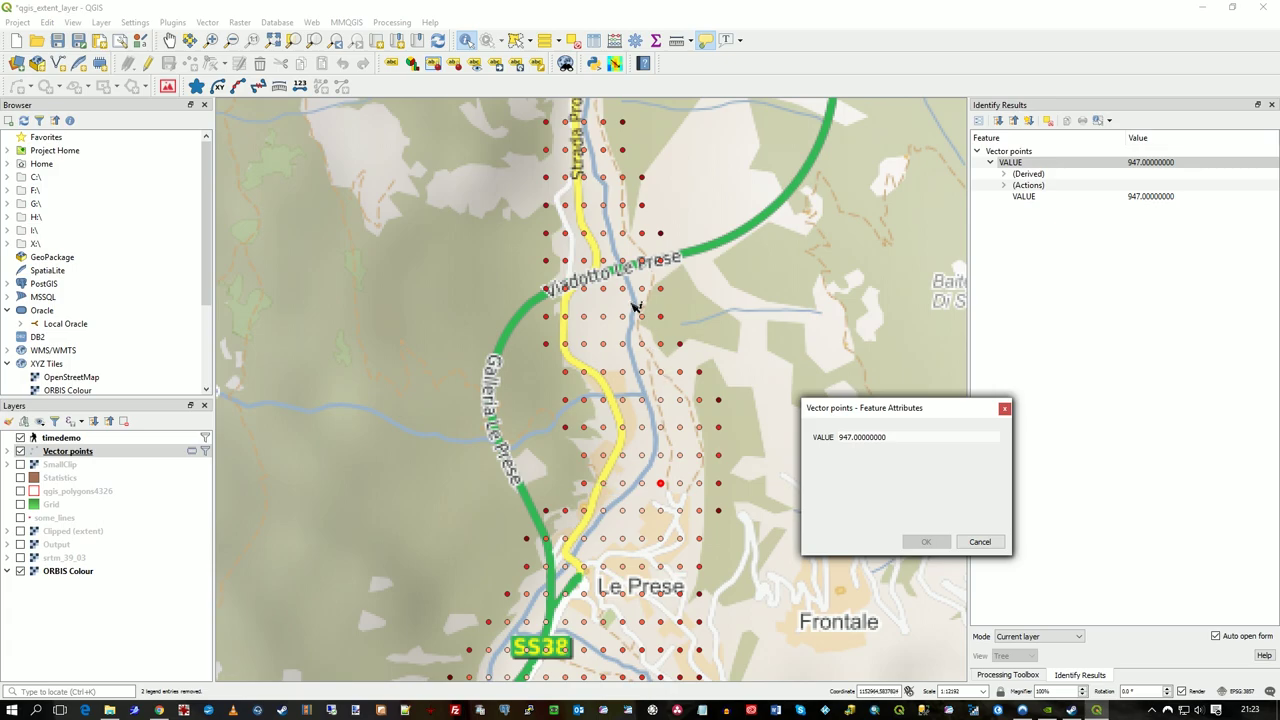
# Step: Cancel the Feature Attributes windows for VALUE 947, 990 and 1000
pyautogui.click(979, 543)
pyautogui.click(979, 543)
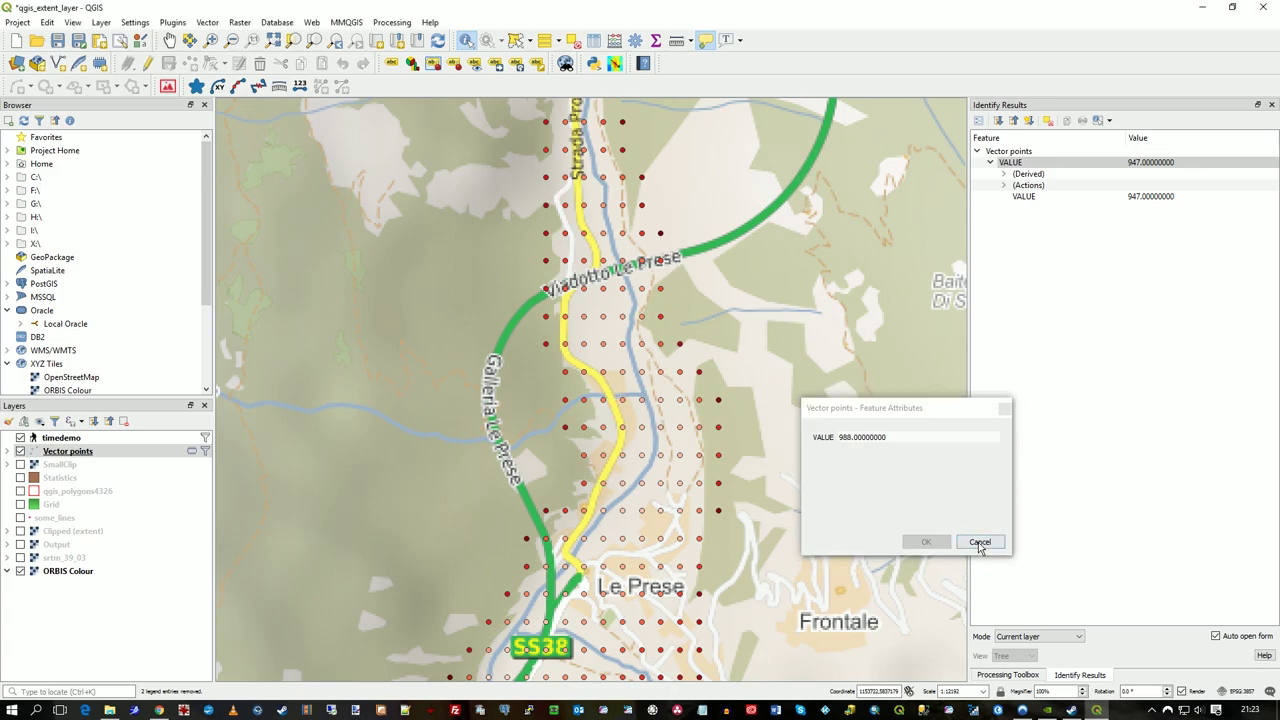
pyautogui.click(979, 543)
pyautogui.scroll(-2, 627, 439)
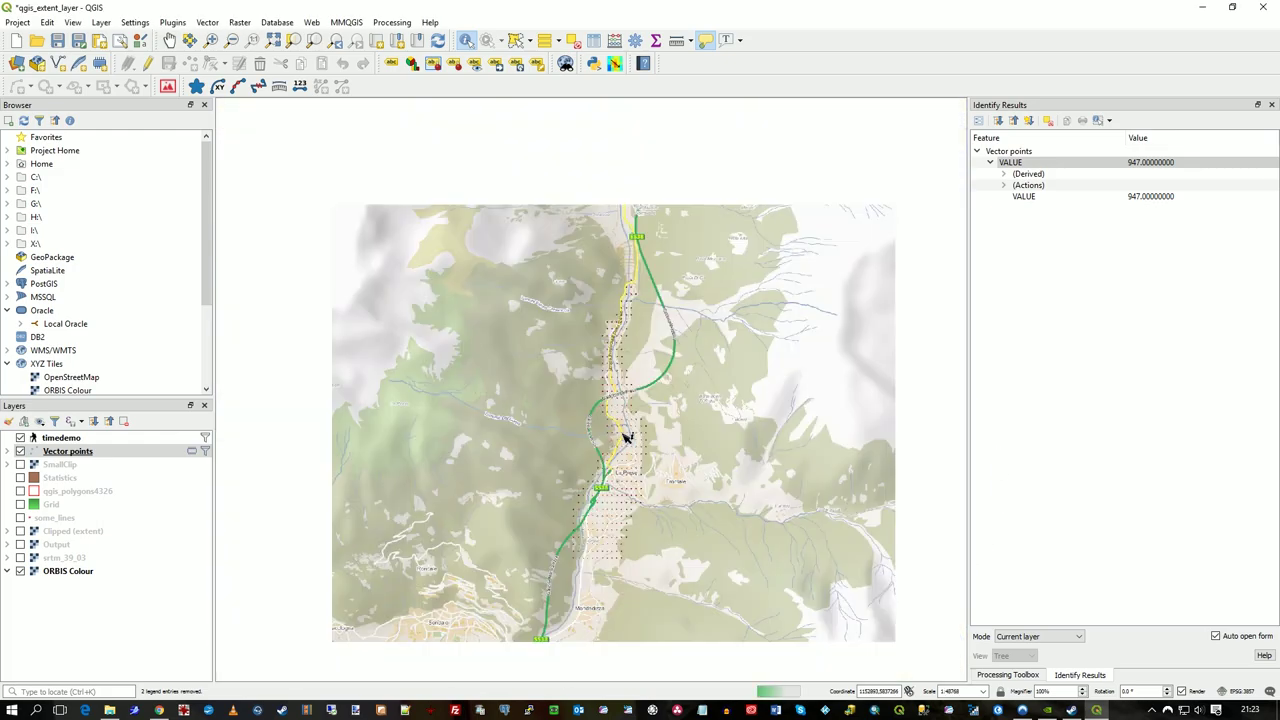